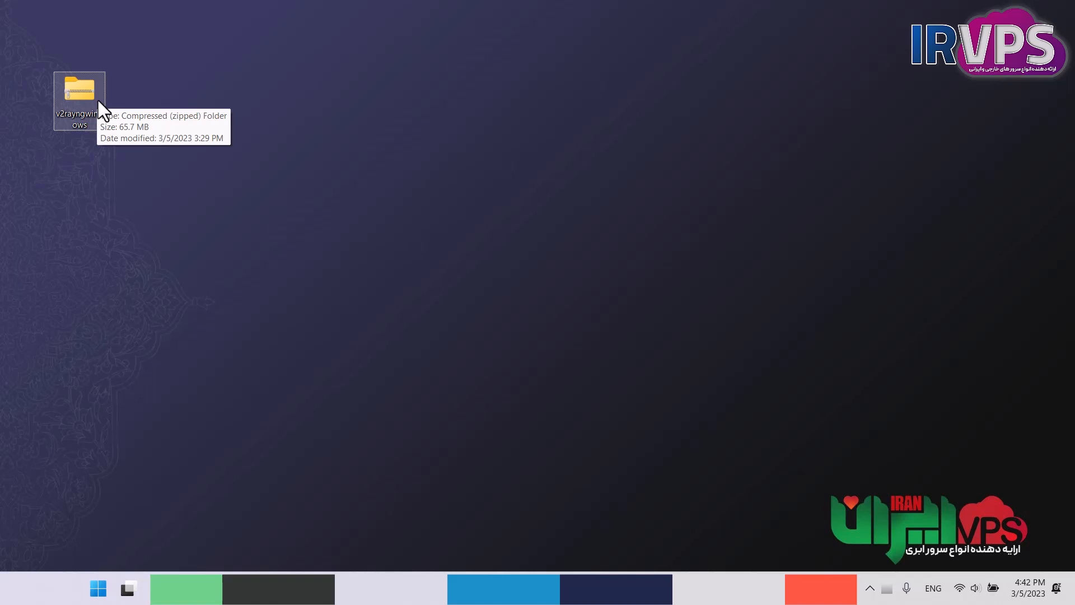
Extract the v2rayngwindows archive with WinRAR into its own desktop folder and place that folder beside the archive.
click(99, 100)
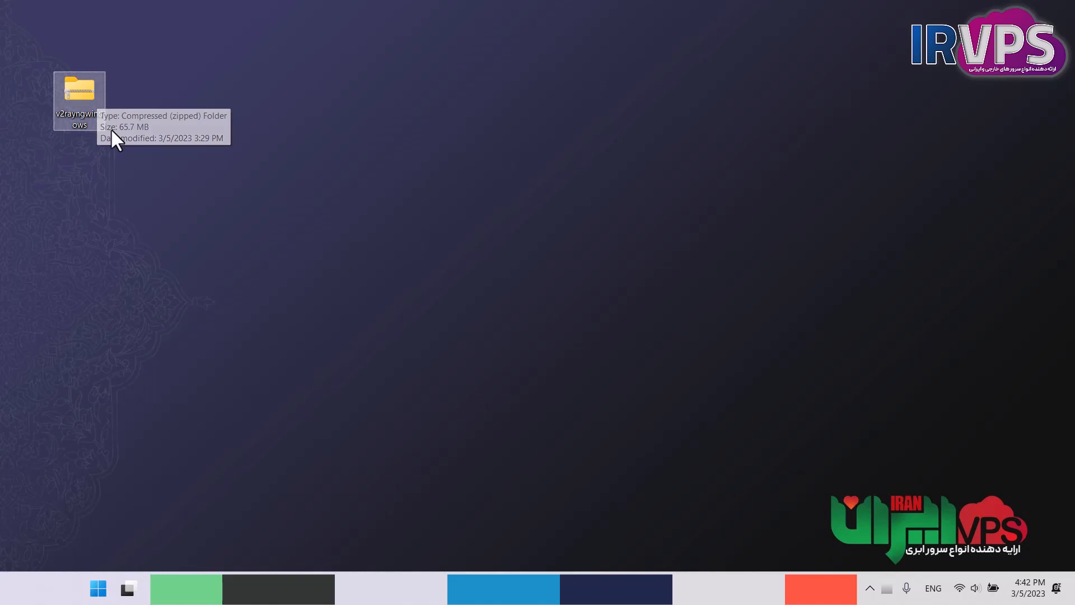
right_click(69, 95)
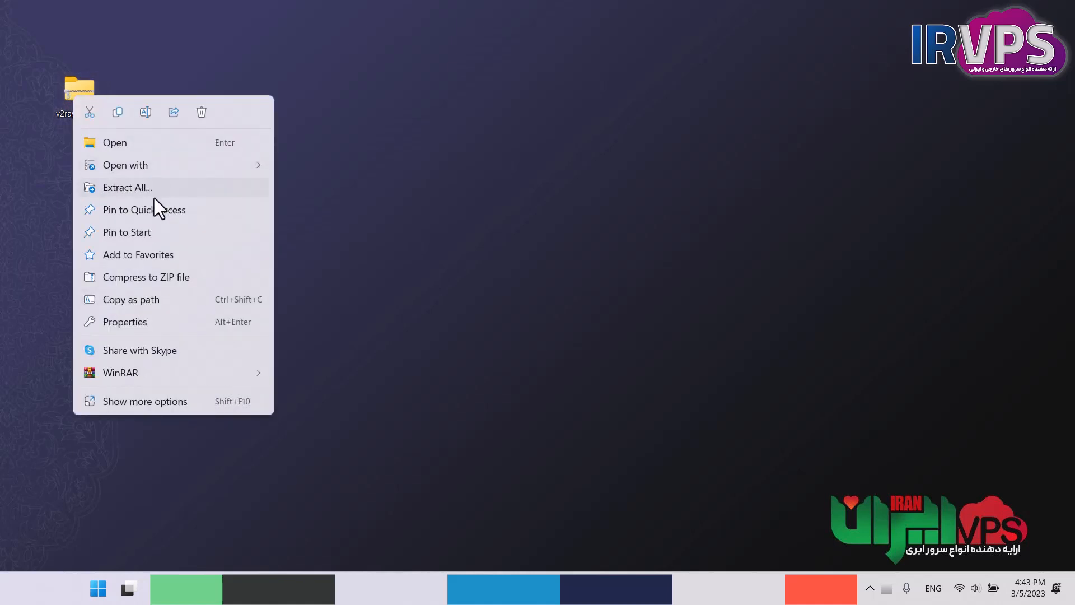
mouse_move(135, 372)
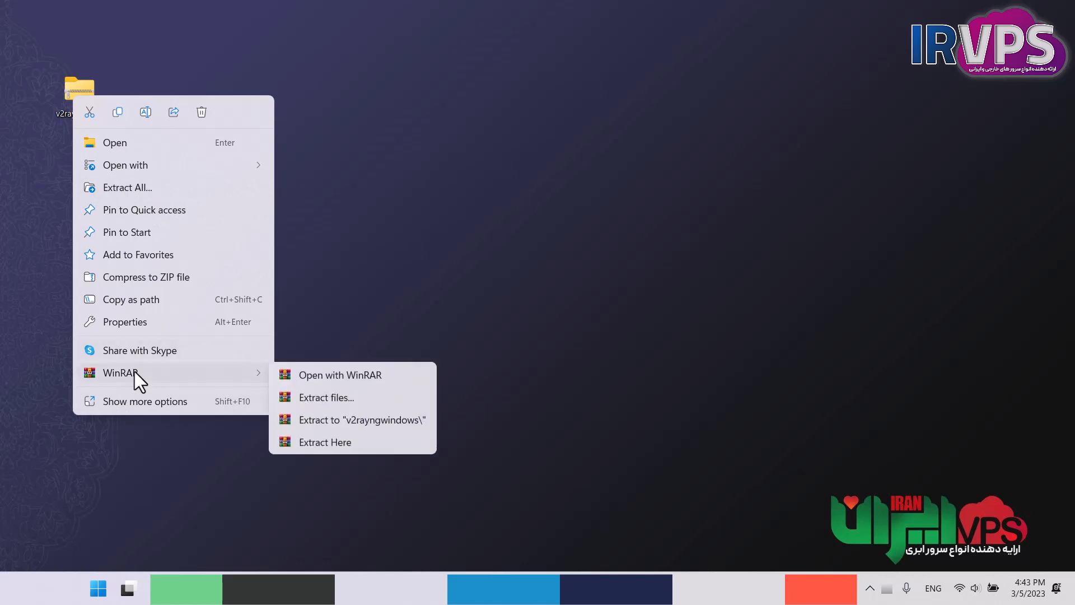
click(301, 399)
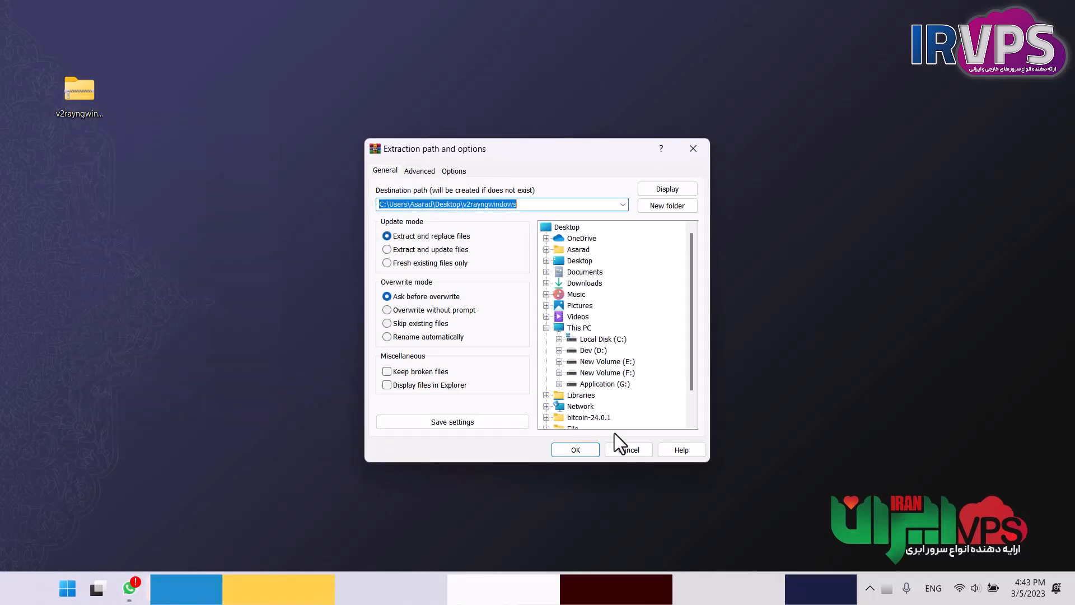
click(592, 451)
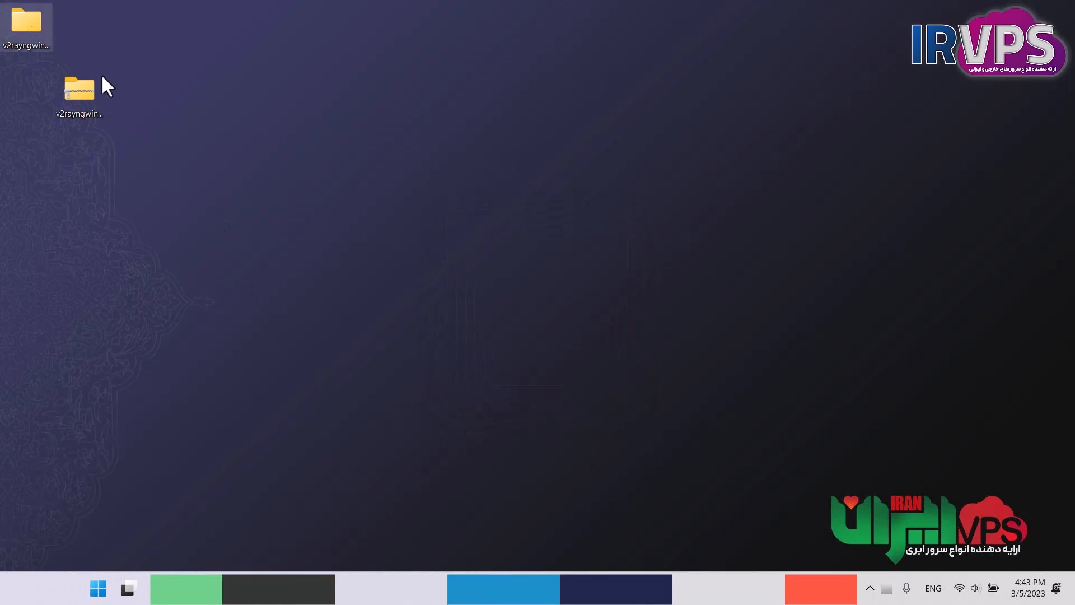
drag(26, 22, 137, 93)
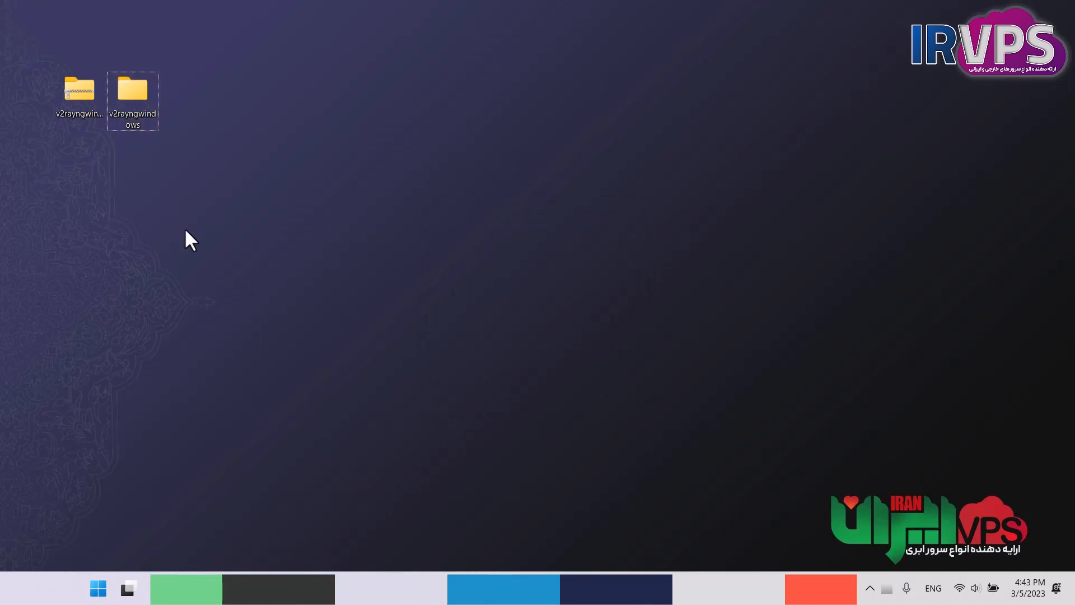
Open the extracted v2rayngwindows folder and its "v2rayng for windows" subfolder.
double_click(128, 95)
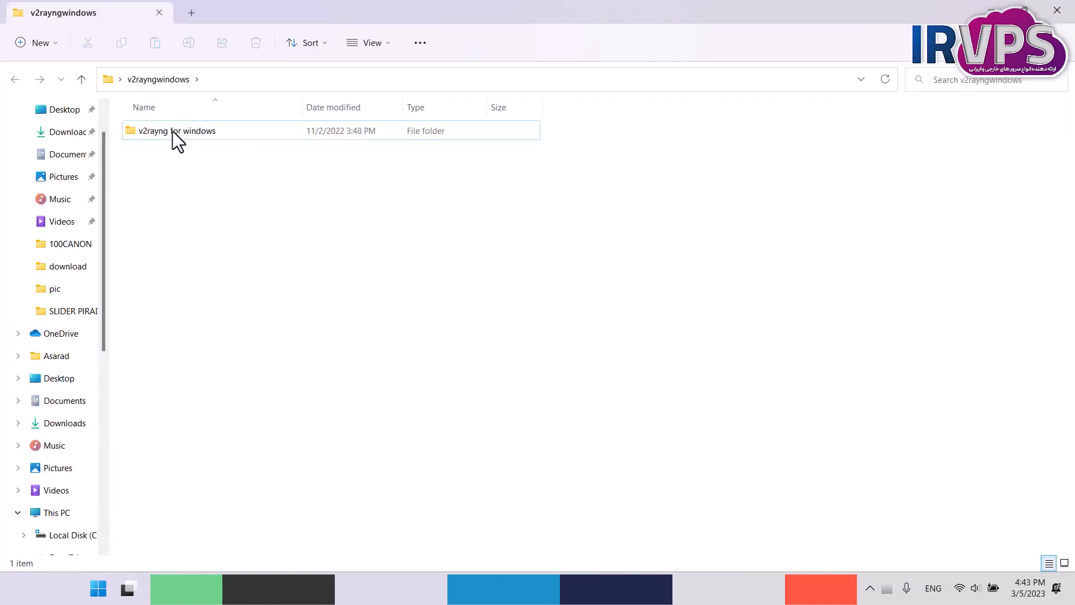
click(172, 131)
double_click(172, 131)
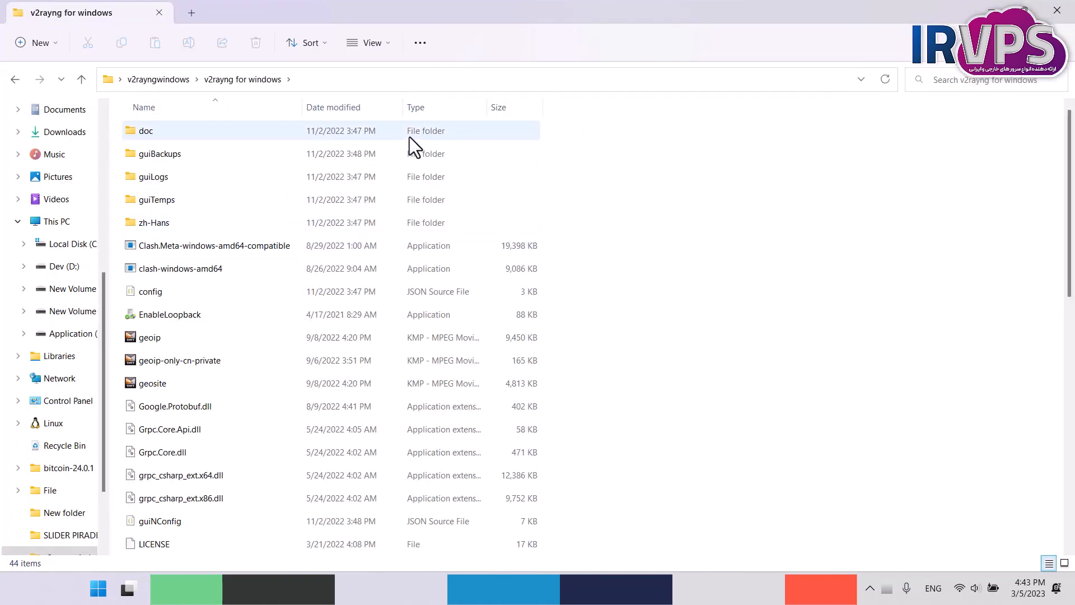
Find the v2rayN application in the folder, launch it and bring up its main window.
scroll(297, 135, down, 1)
scroll(297, 135, down, 8)
scroll(292, 133, up, 9)
scroll(289, 138, down, 6)
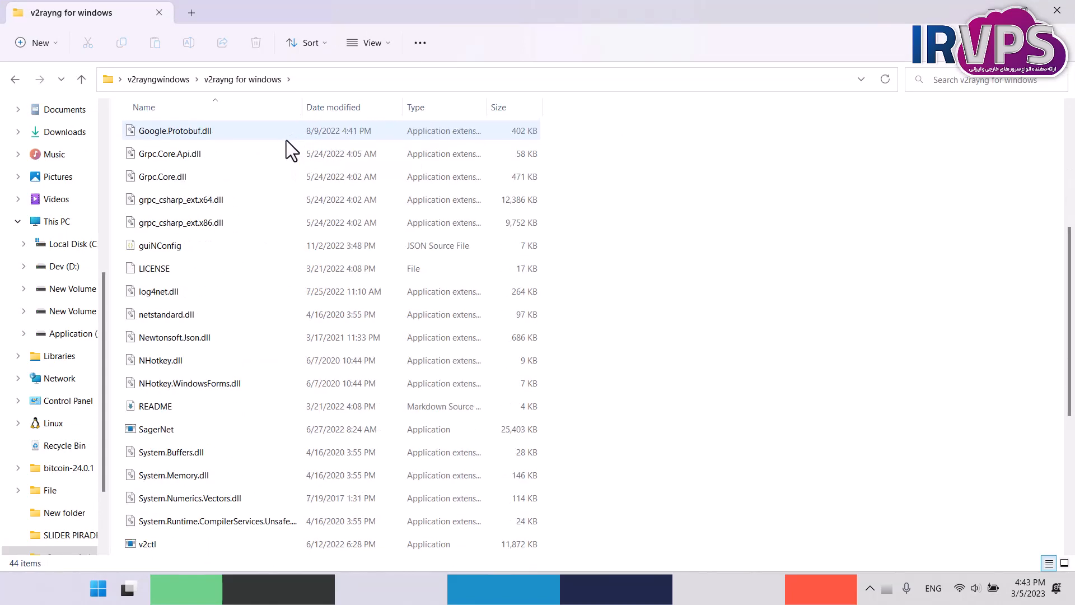
scroll(287, 140, down, 2)
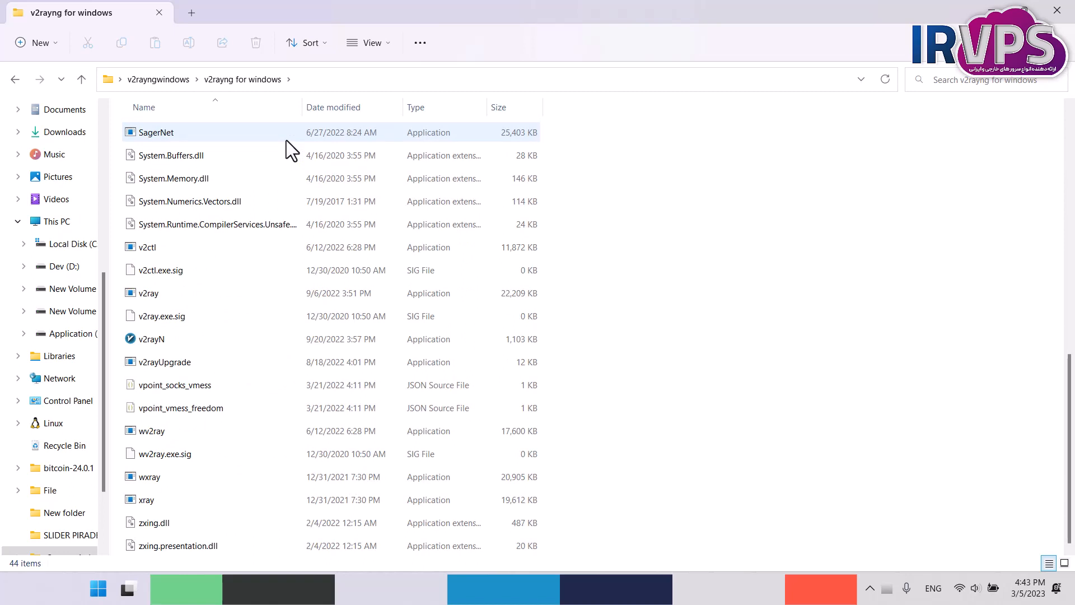
click(158, 339)
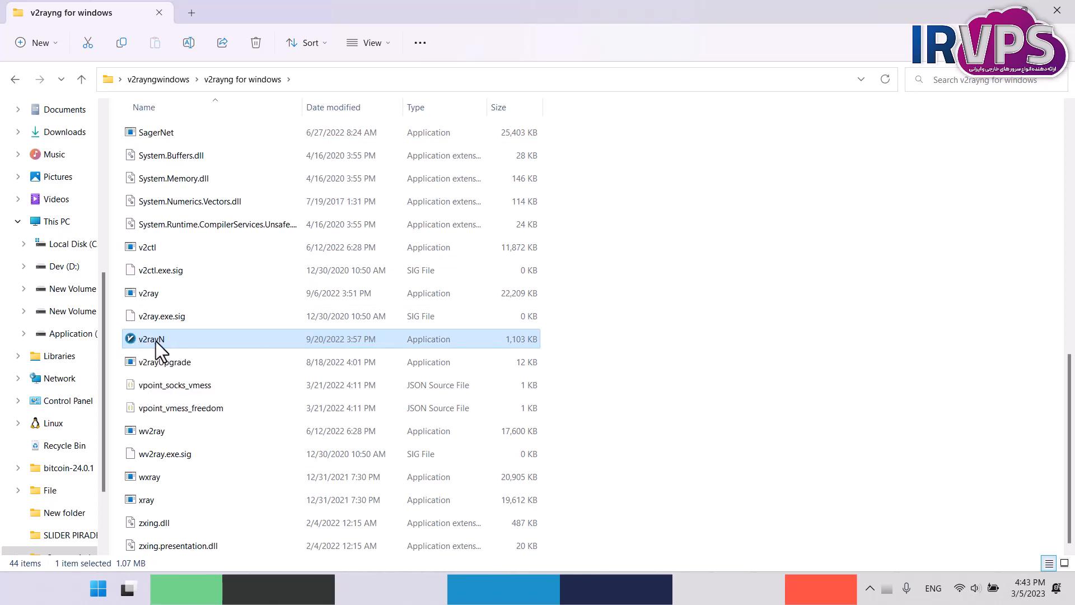
double_click(289, 339)
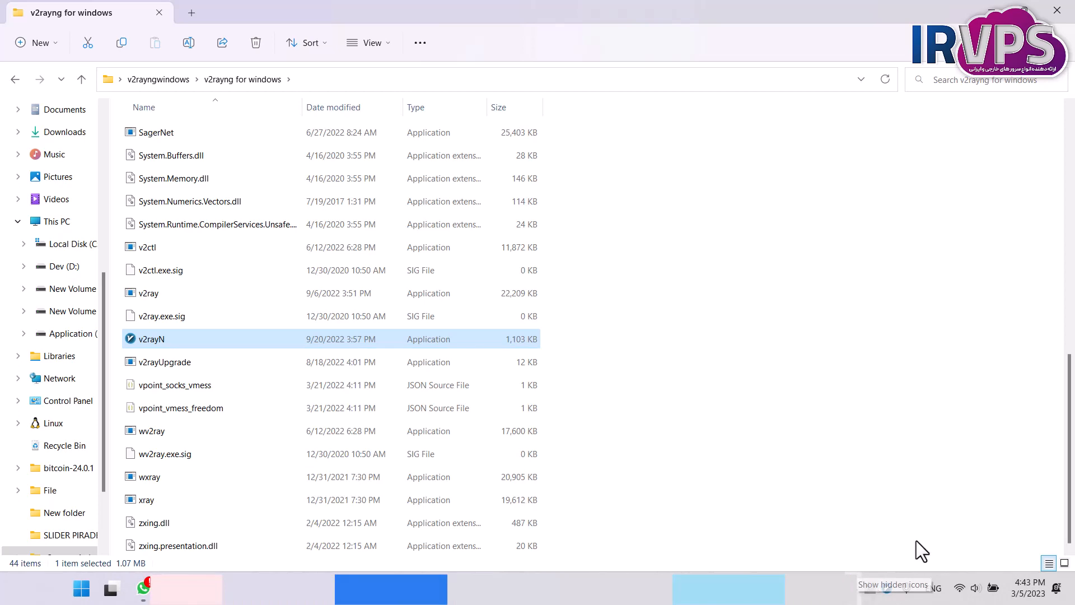
click(887, 588)
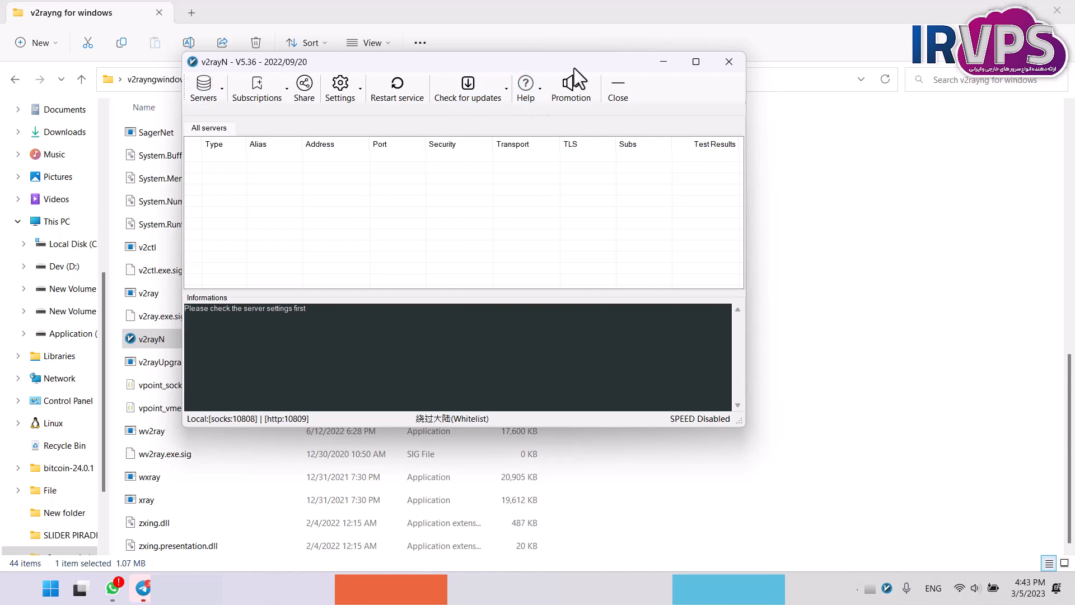
Switch the v2rayN interface language to Simplified Chinese (中文简体) and exit the program.
click(525, 85)
click(557, 153)
click(745, 60)
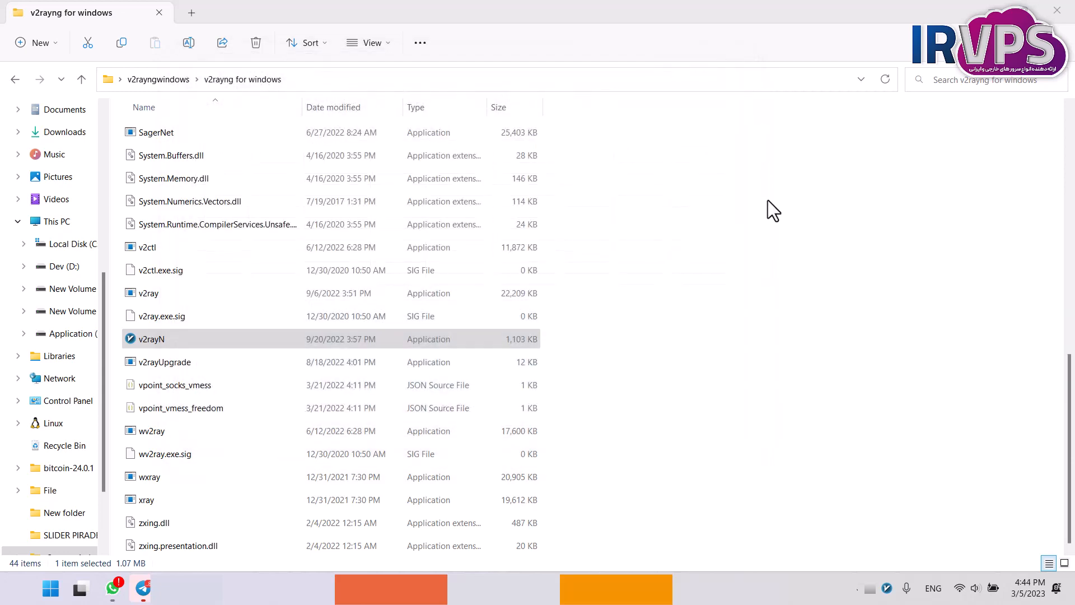
right_click(888, 588)
click(720, 559)
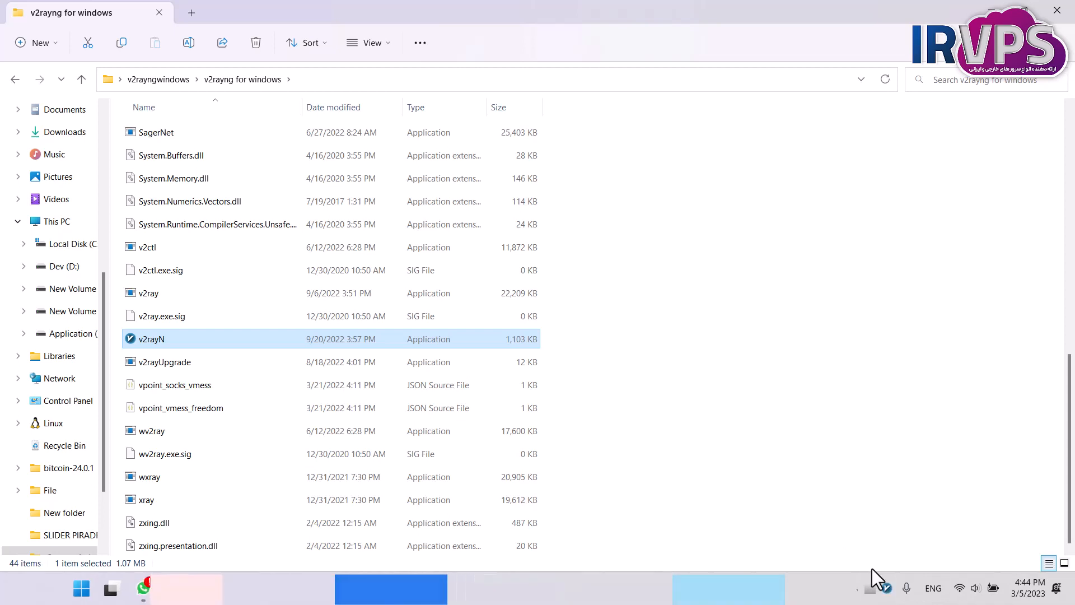
Reopen the v2rayN window, set the interface language to English and exit the program.
click(885, 587)
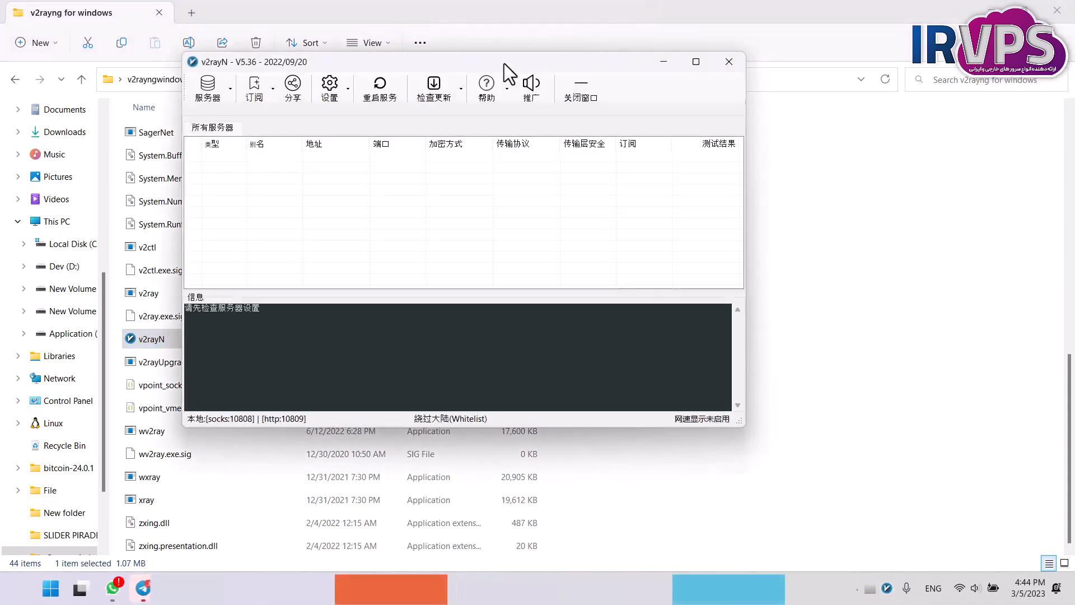
drag(532, 90, 564, 120)
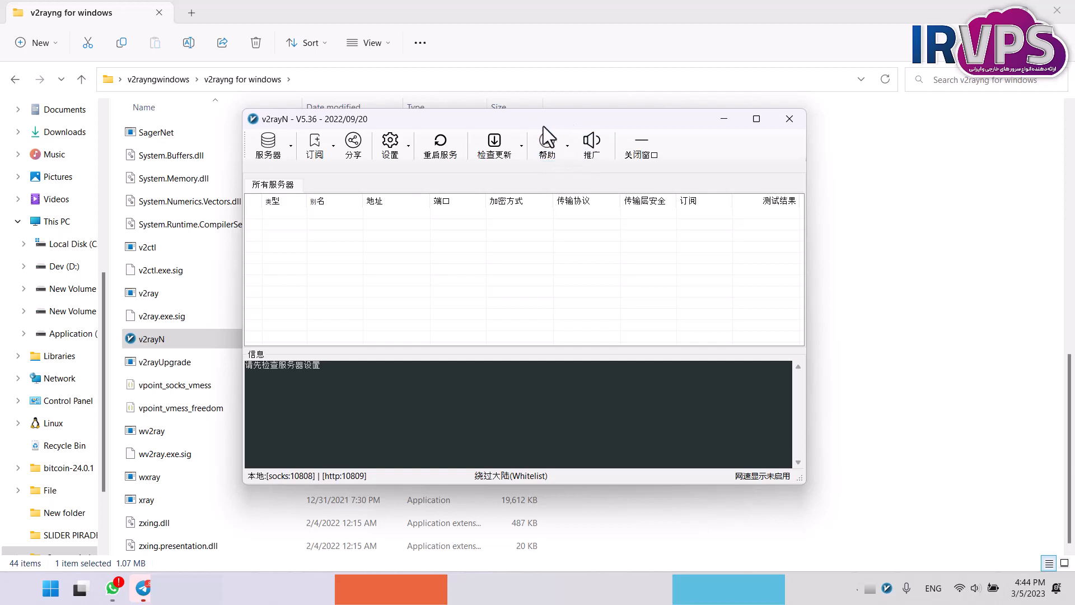
click(548, 140)
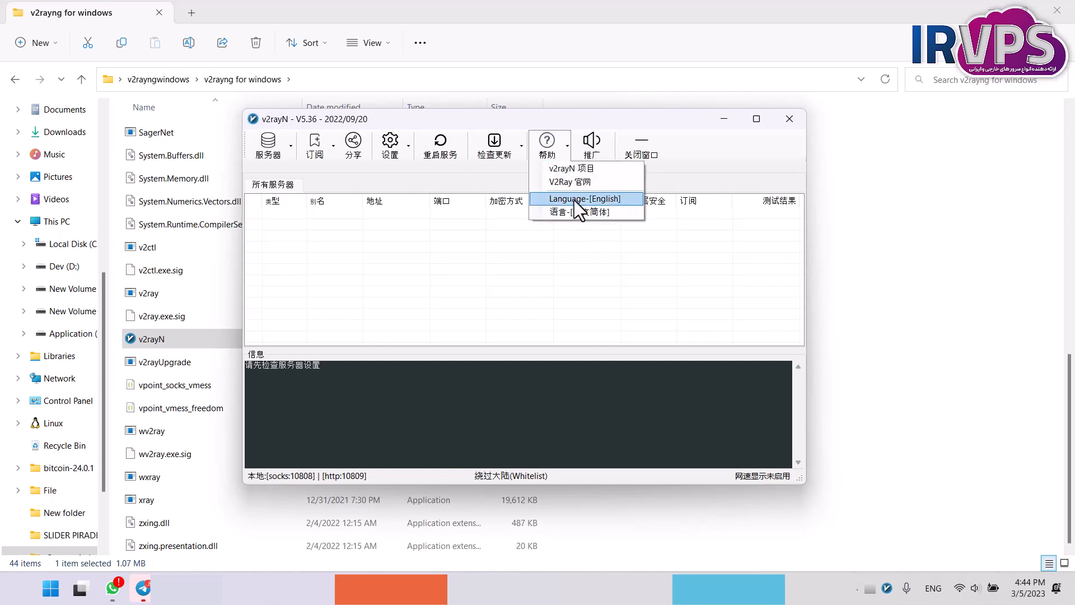
click(563, 202)
click(534, 157)
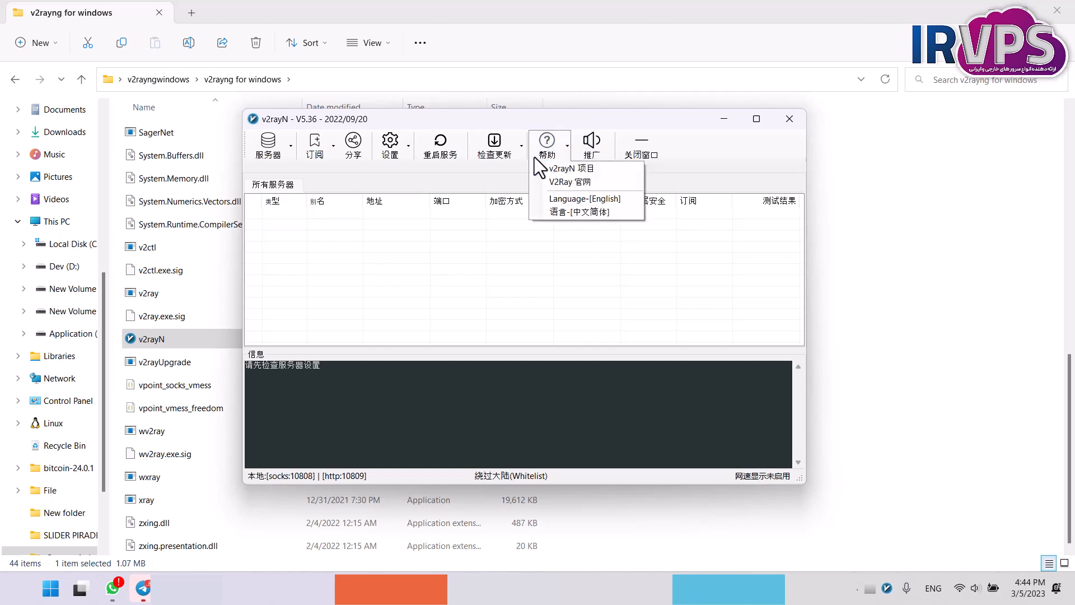
click(549, 195)
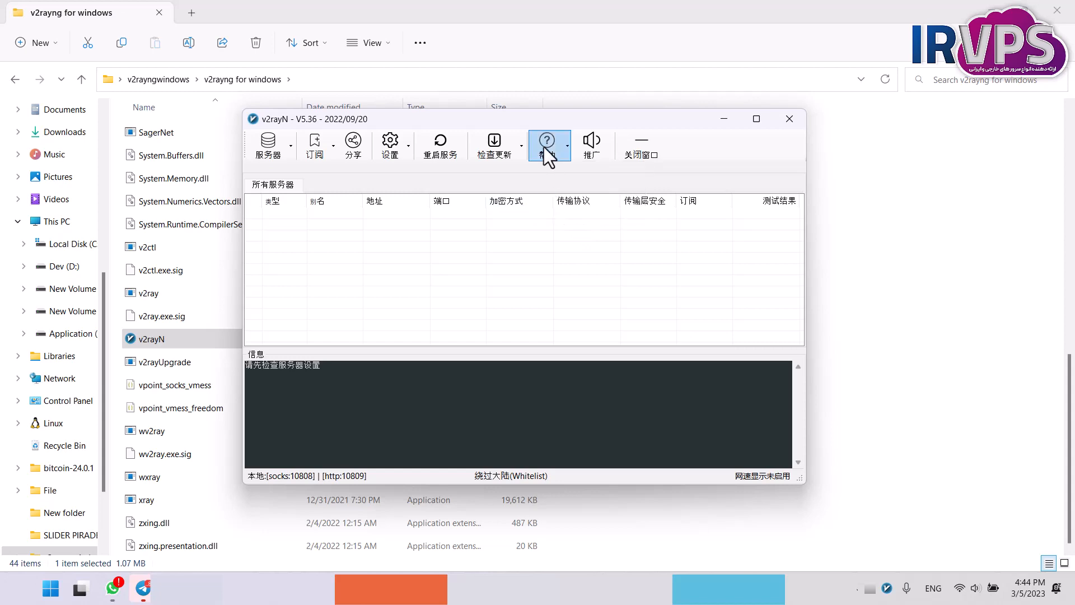
click(799, 117)
right_click(887, 588)
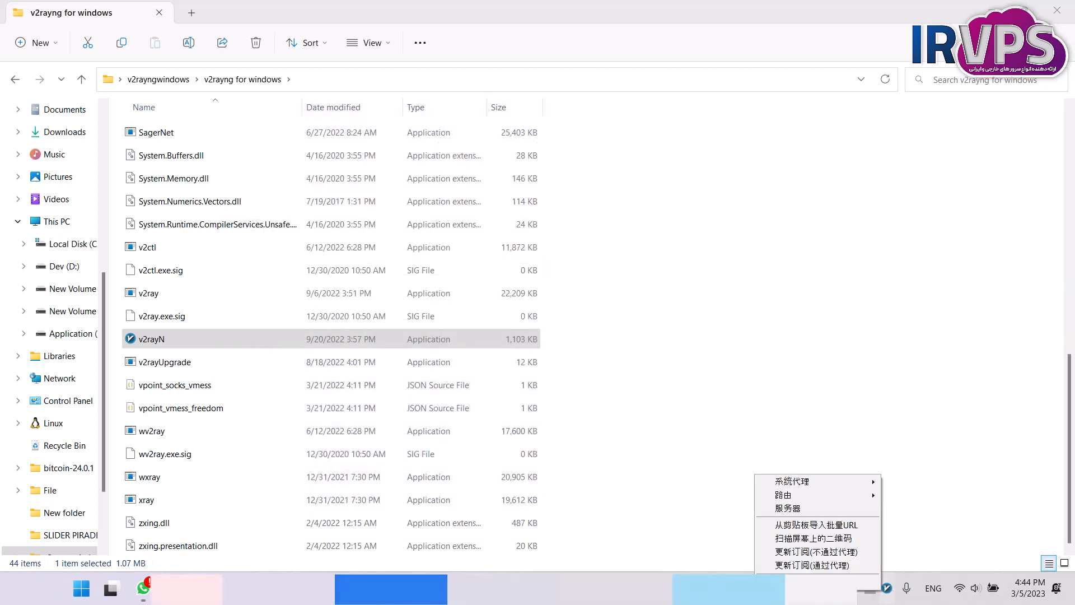
Relaunch v2rayN from the folder, show its main window and move it toward the middle of the desktop.
click(176, 334)
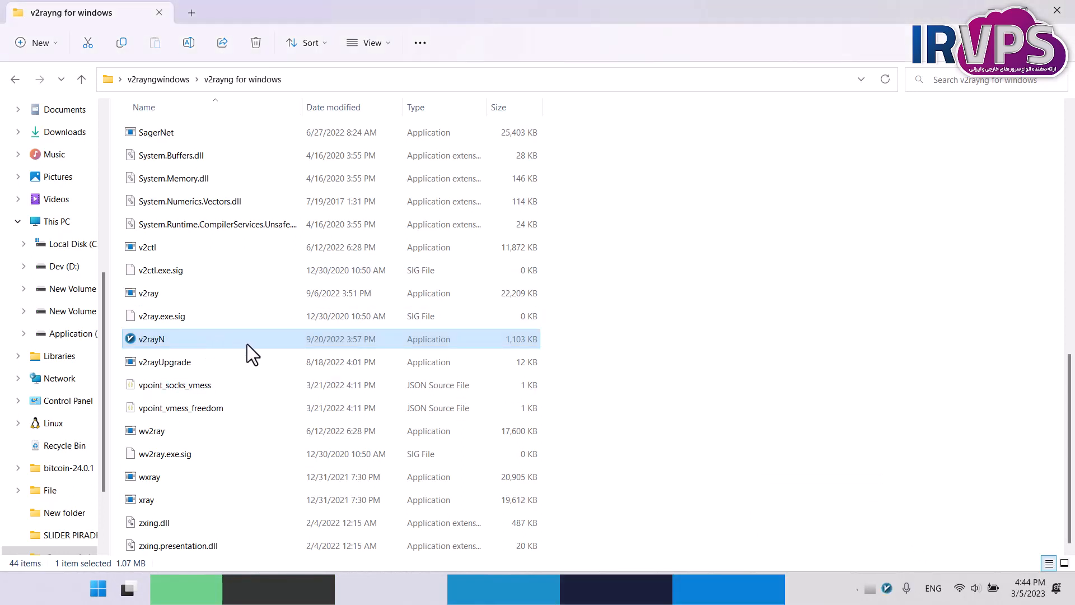
click(885, 582)
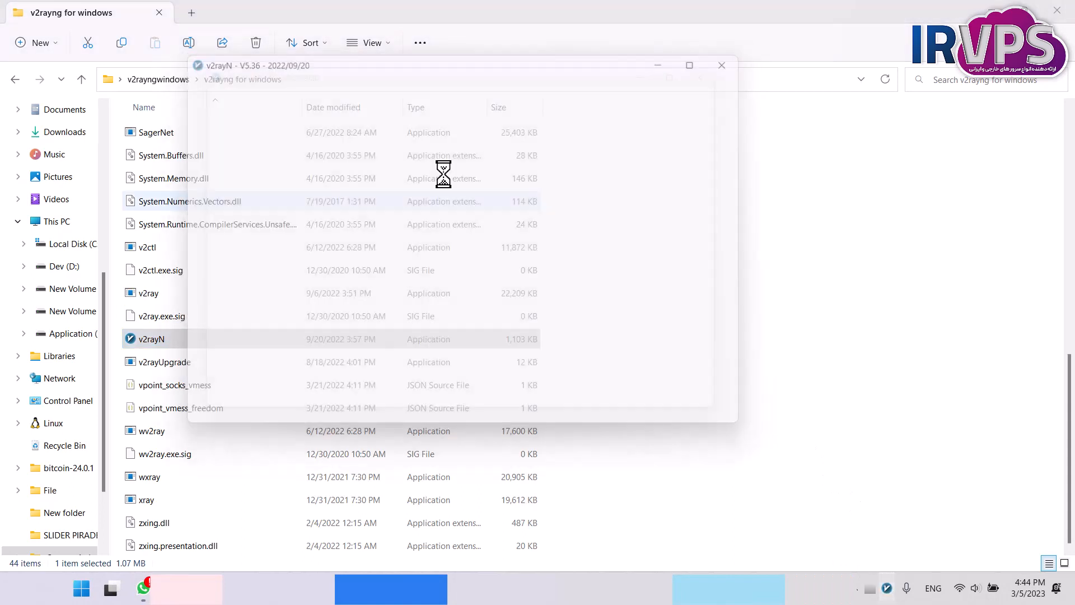
drag(411, 65, 520, 150)
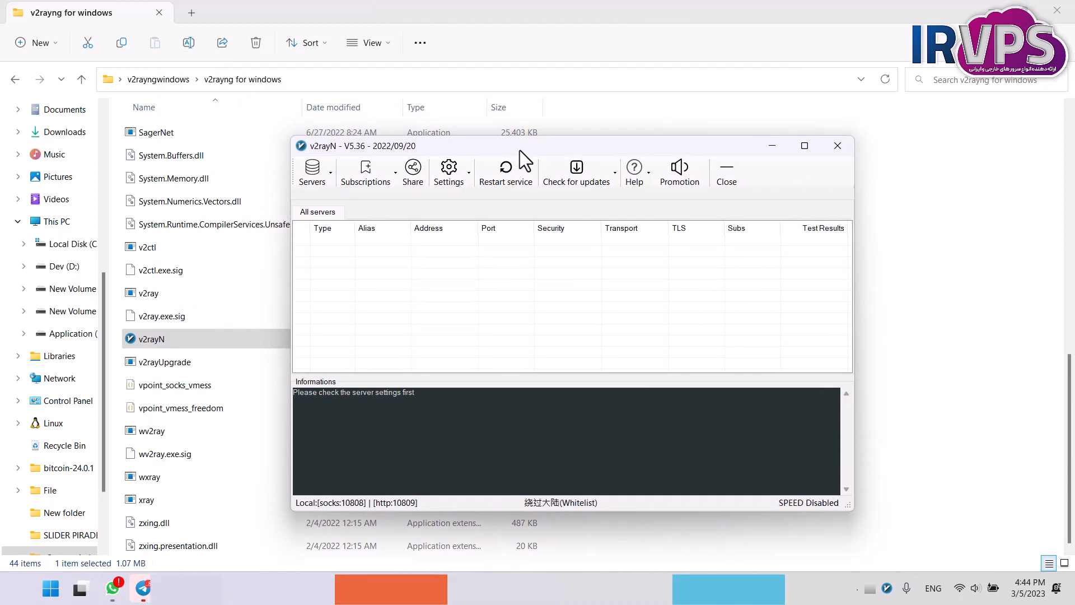
Start updates for the v2fly_v5, SagerNet and Xray cores in v2rayN.
click(579, 176)
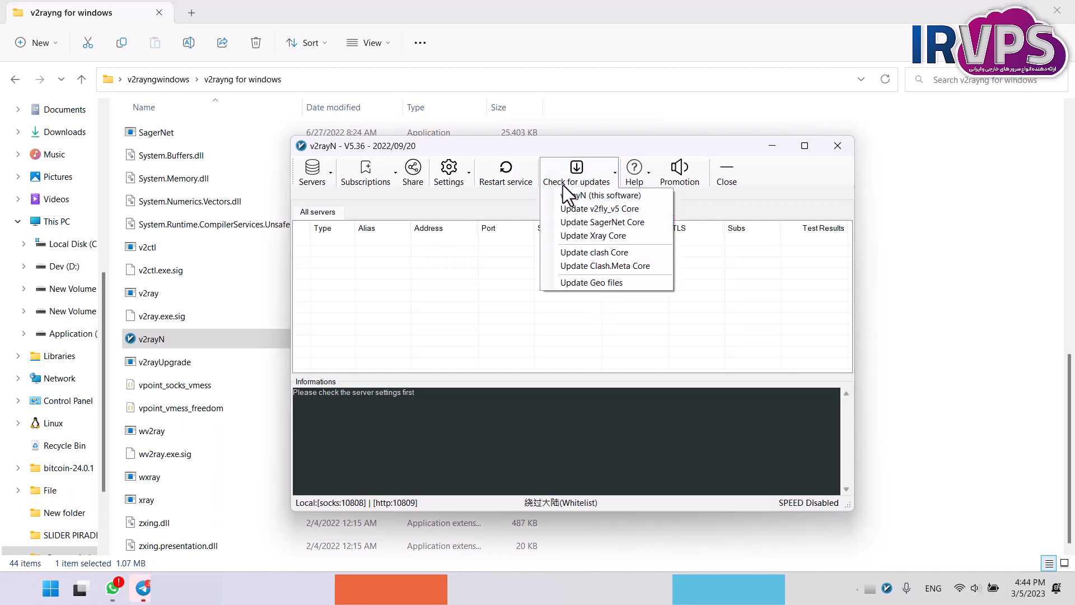
click(587, 209)
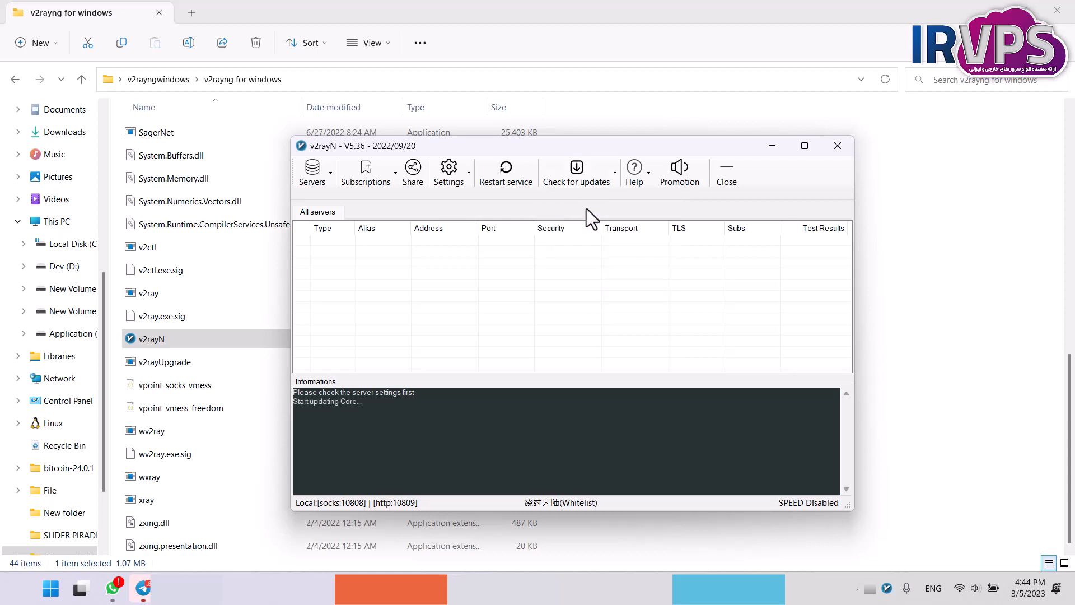
click(613, 172)
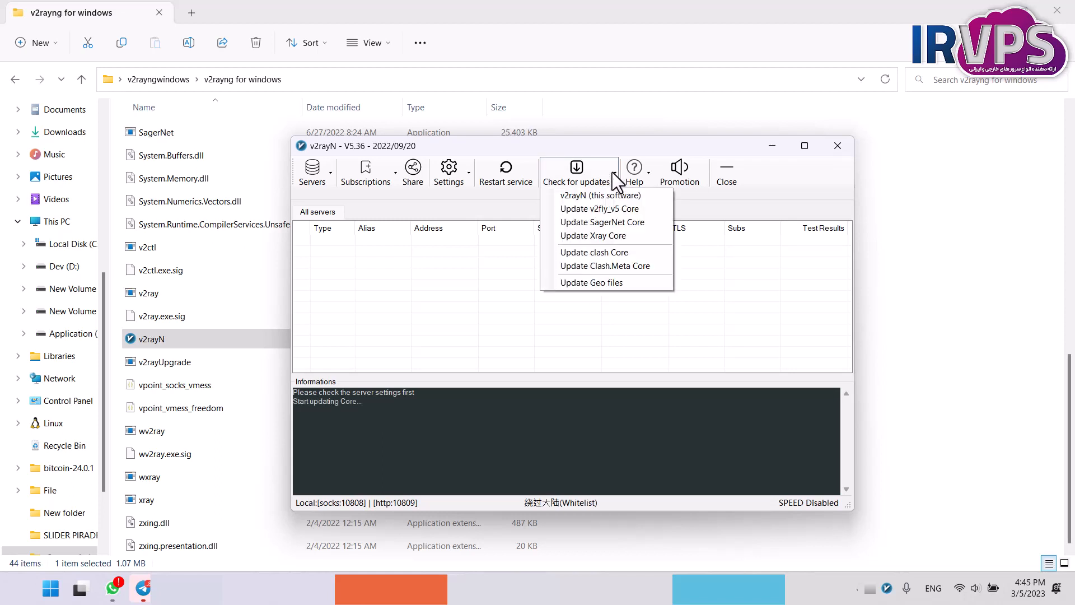
click(566, 223)
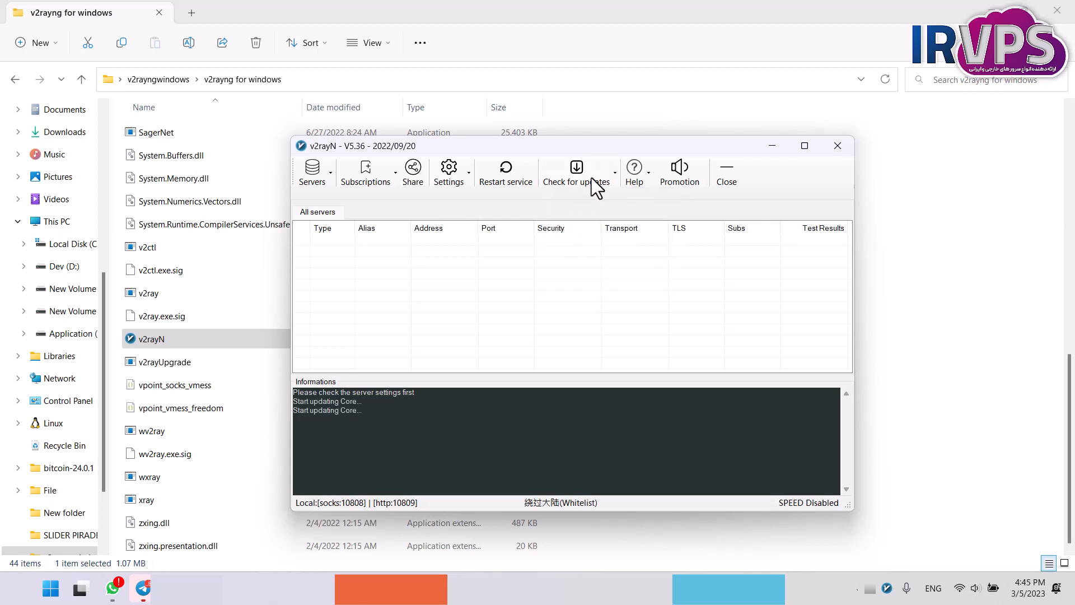
click(611, 173)
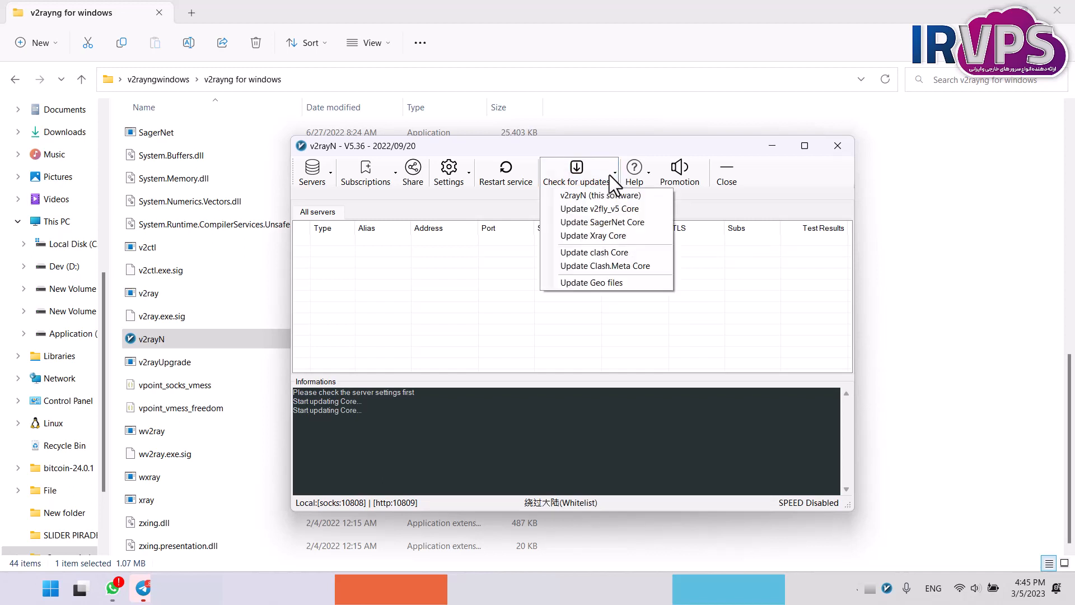
click(583, 239)
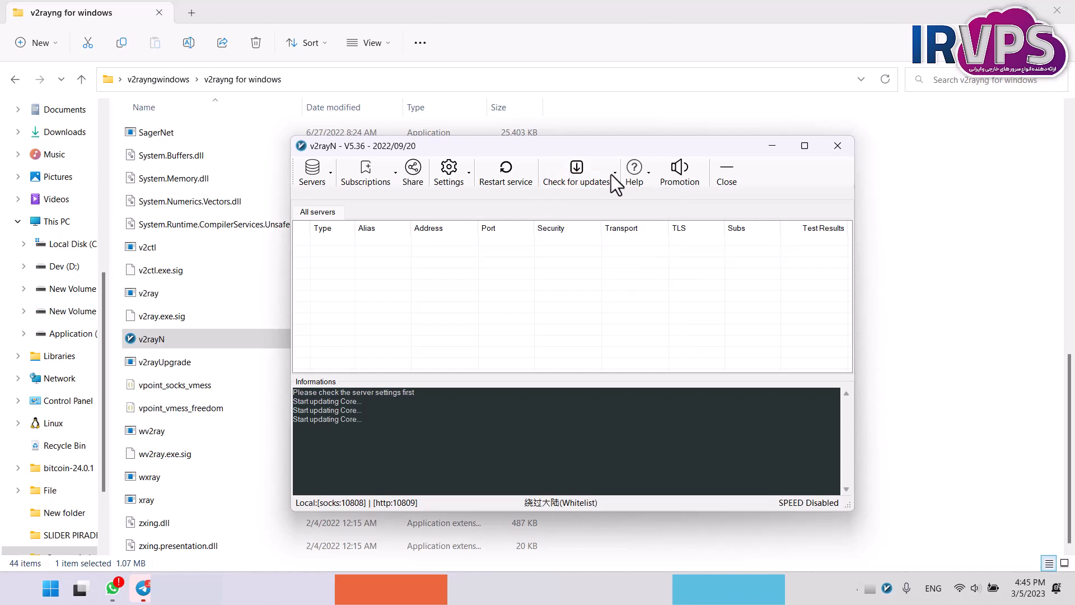
Start updates for the clash and Clash.Meta cores in v2rayN.
click(610, 174)
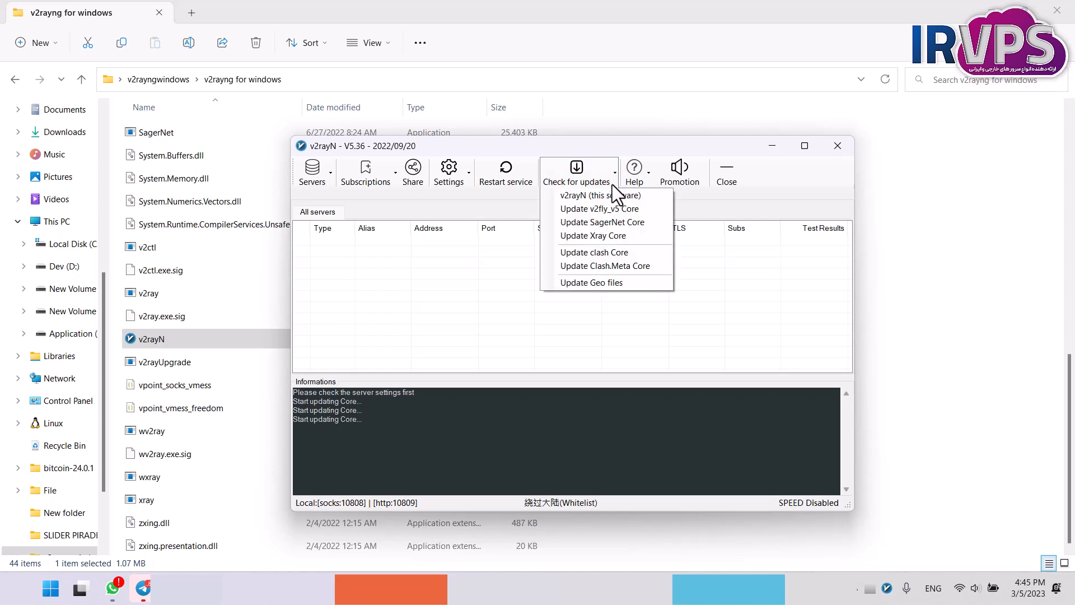
click(562, 252)
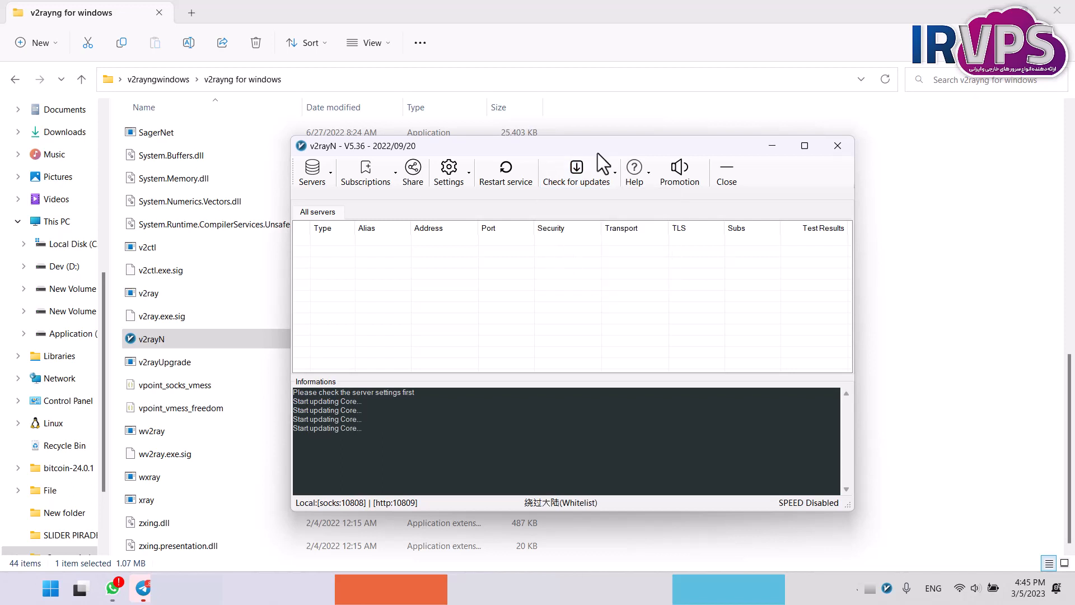
click(607, 173)
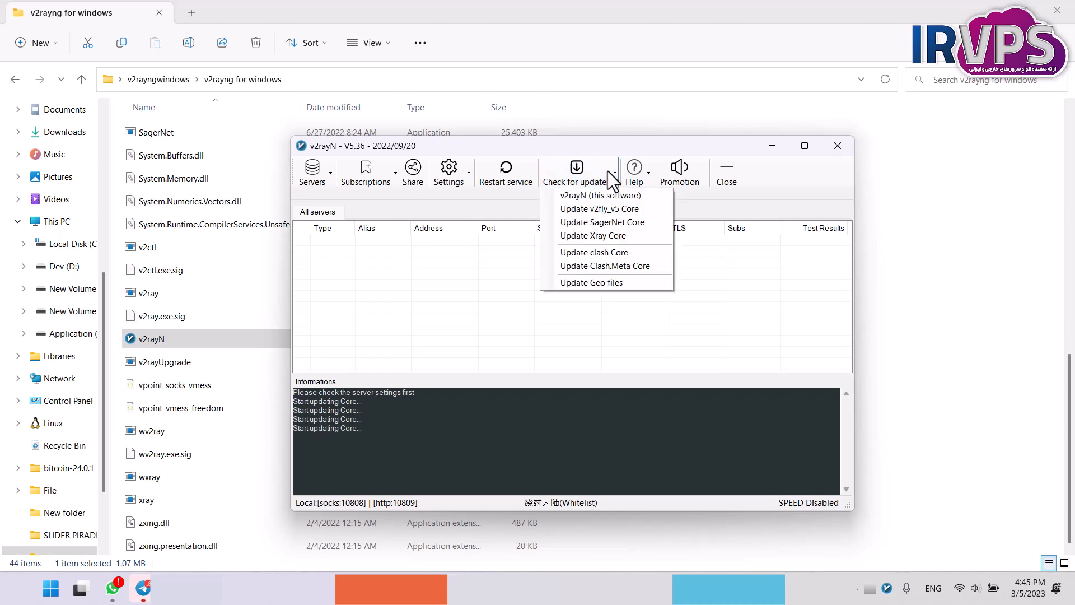
click(579, 265)
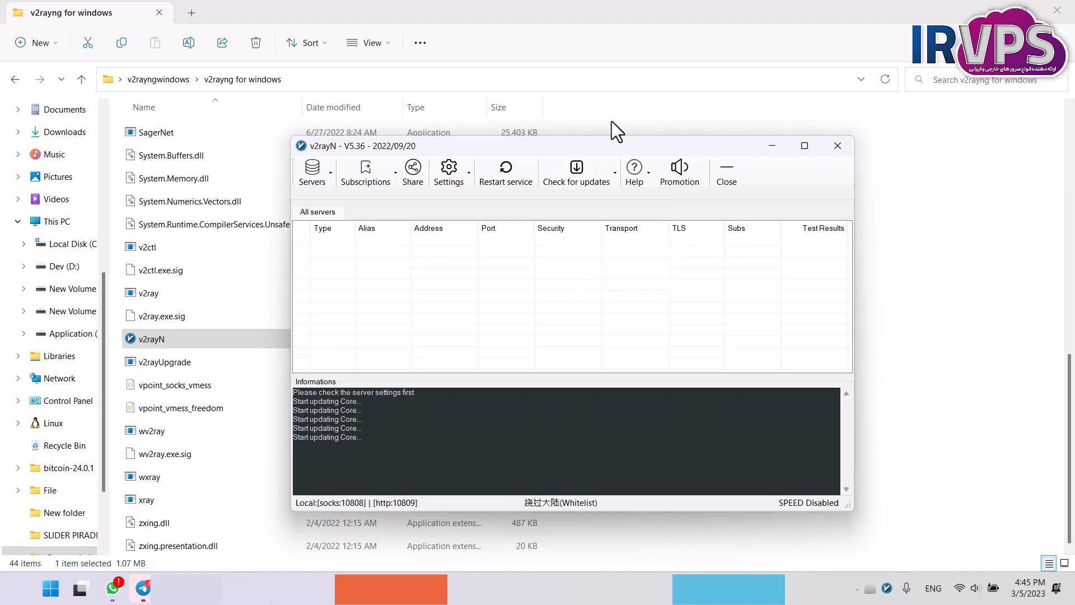
Start the update of the Geo files in v2rayN.
click(601, 170)
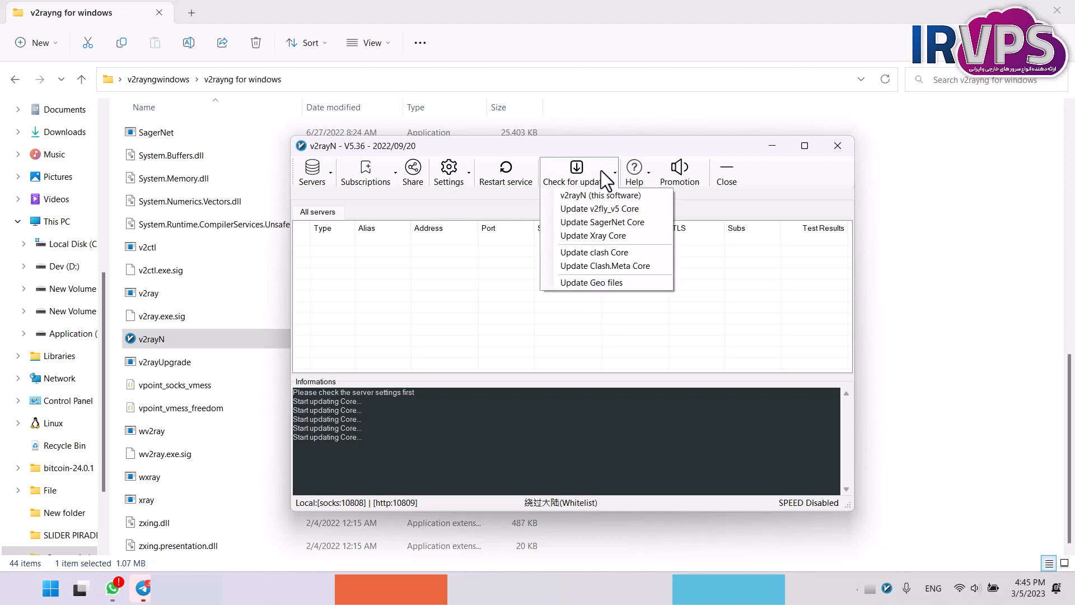
click(584, 283)
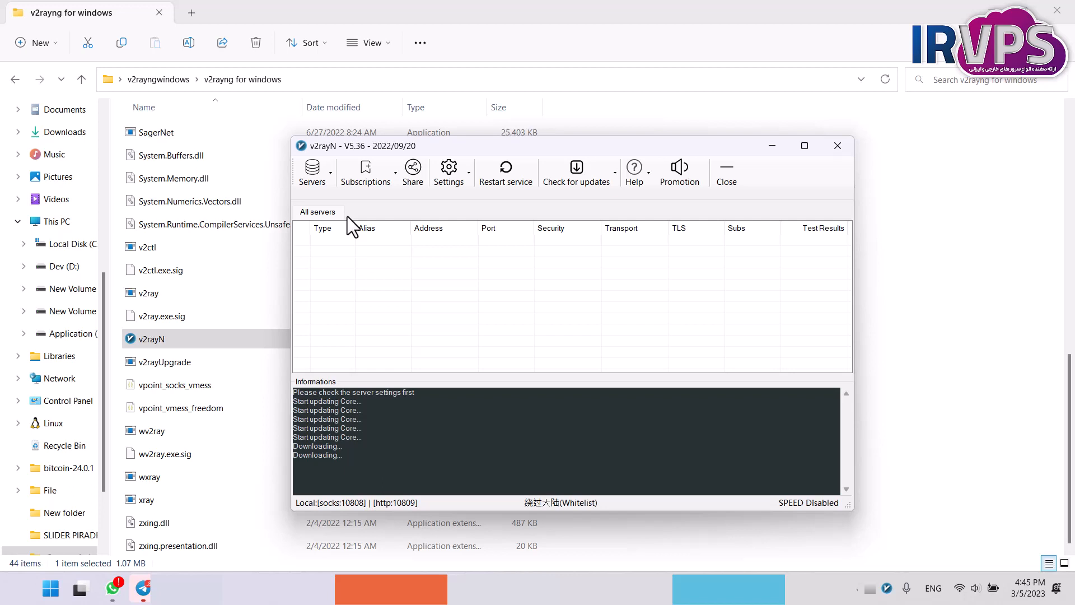
Open the group settings and add a server group with the remark My AC.
click(470, 175)
click(464, 239)
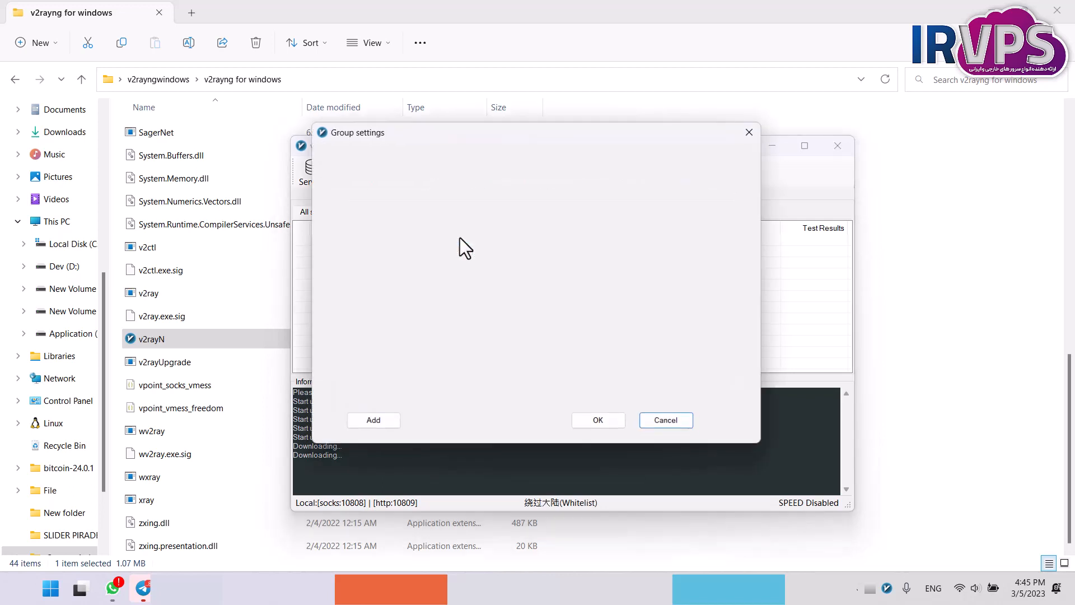
click(372, 425)
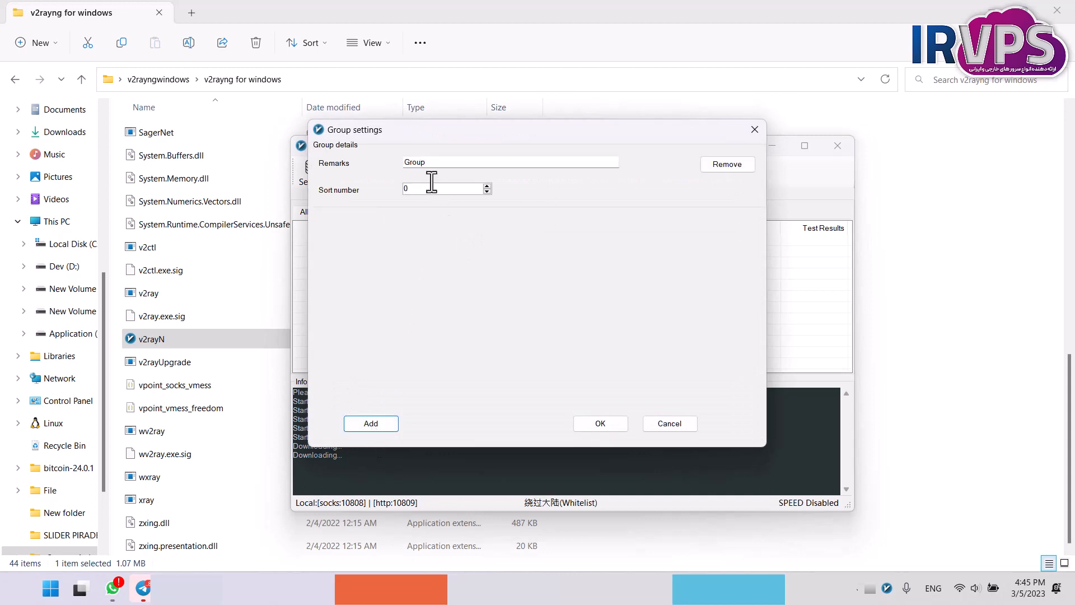
double_click(434, 164)
text(My AC)
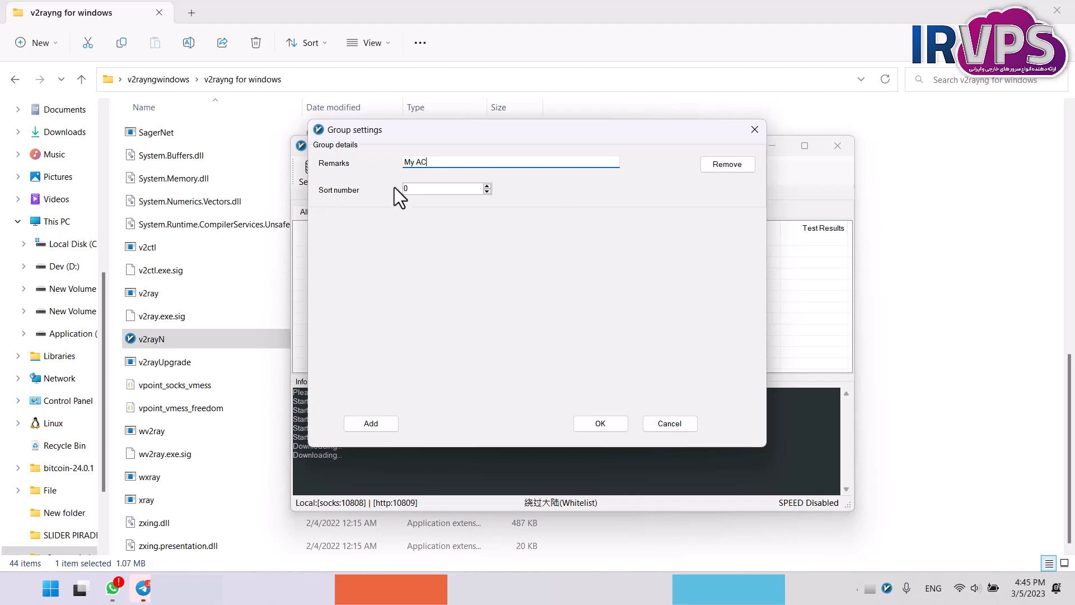
Add a second group with the remark Free Ac and sort number 1, and save the group settings.
click(366, 422)
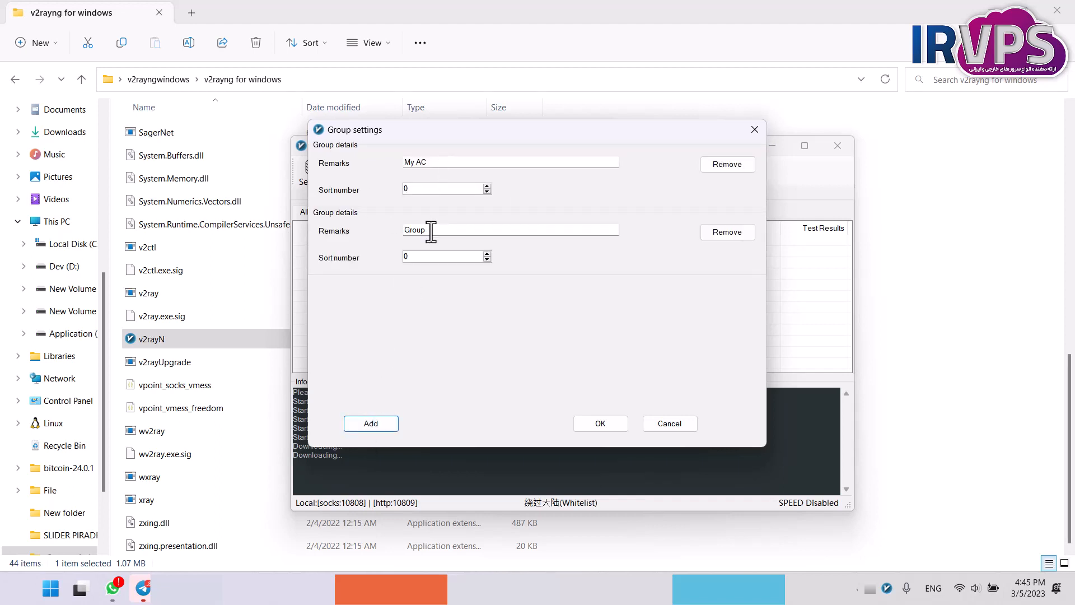
double_click(432, 232)
text(Fre)
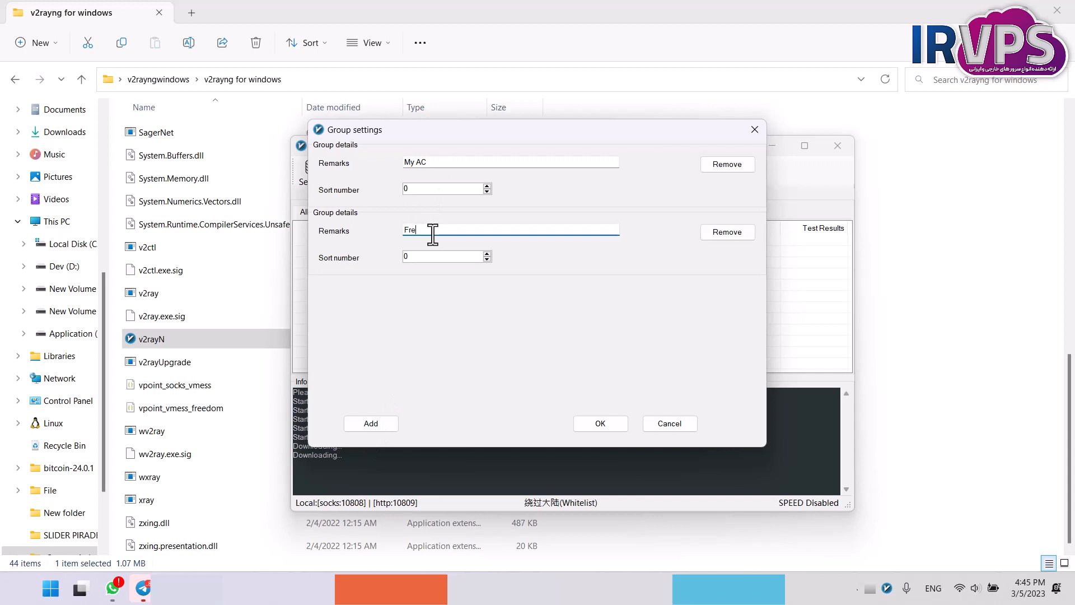
text(e Ac)
click(488, 253)
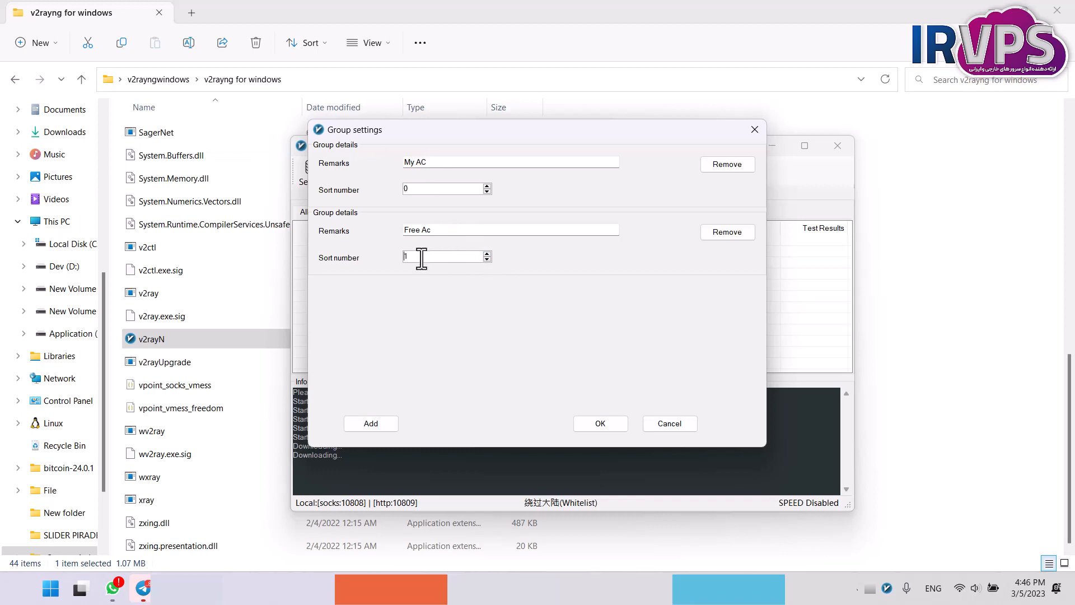
click(385, 425)
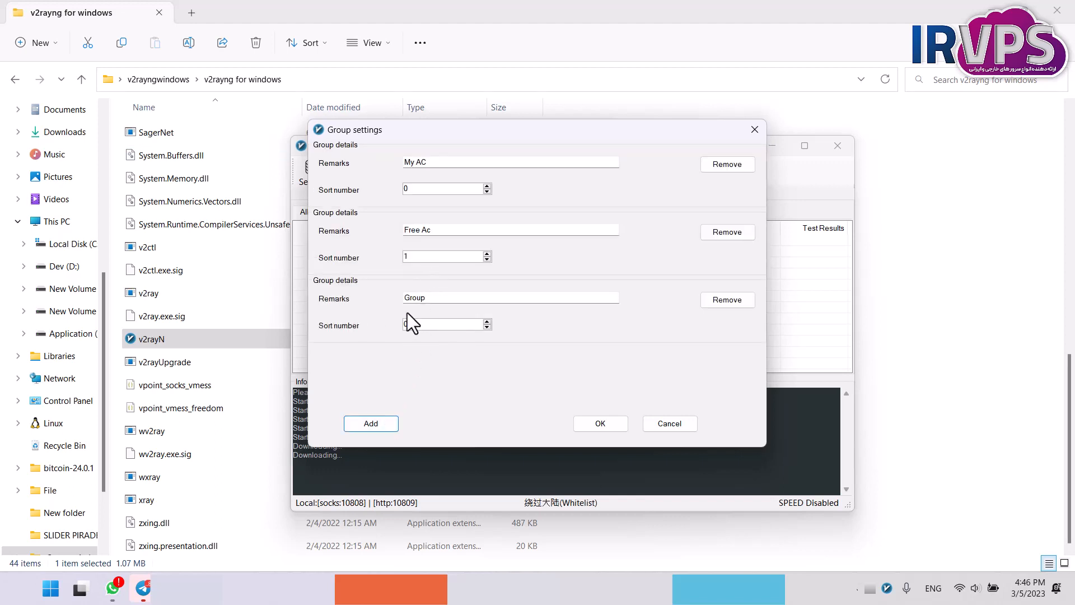
click(723, 299)
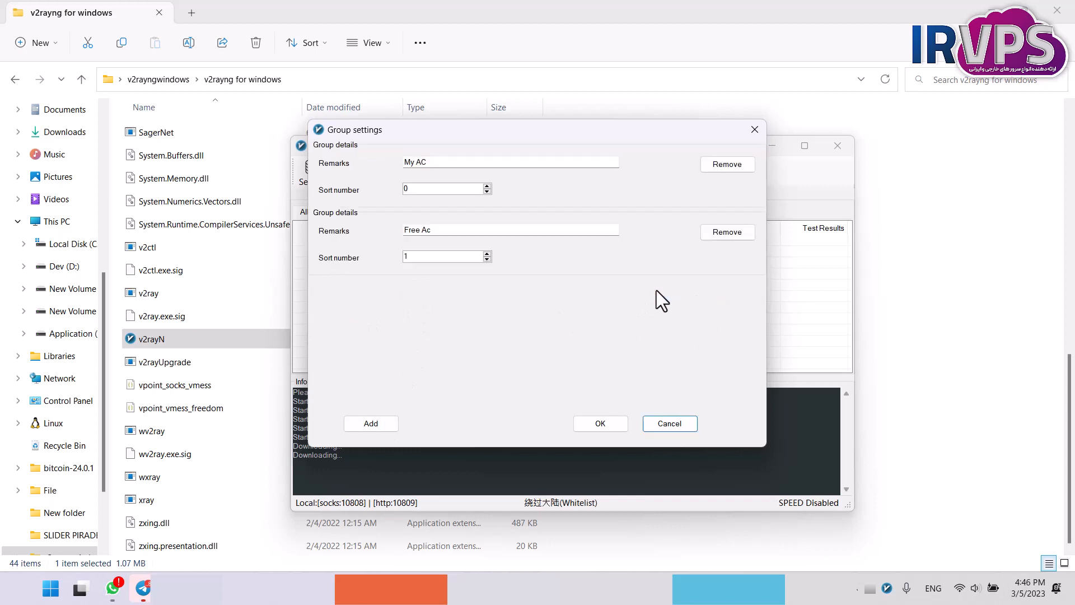
click(600, 424)
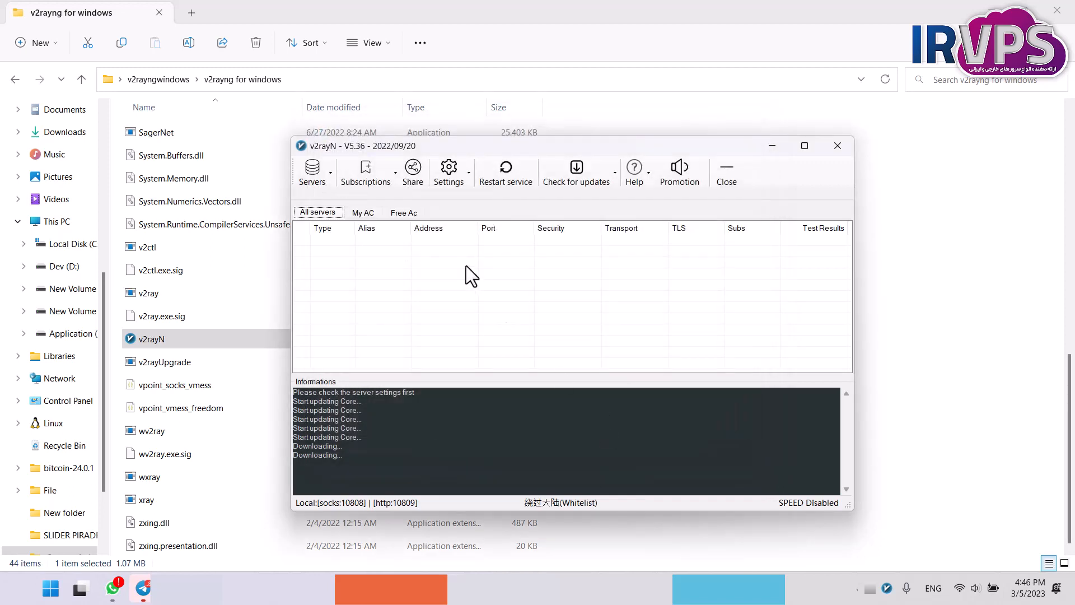
In the core basic option settings, set the log level to error, enable allowInsecure and save.
click(469, 174)
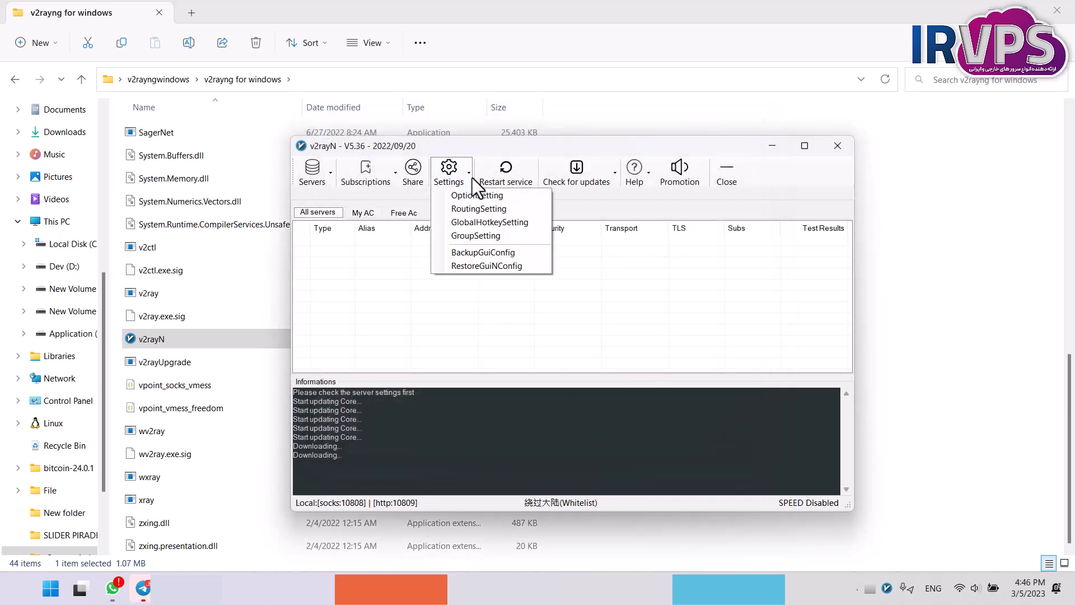
click(468, 200)
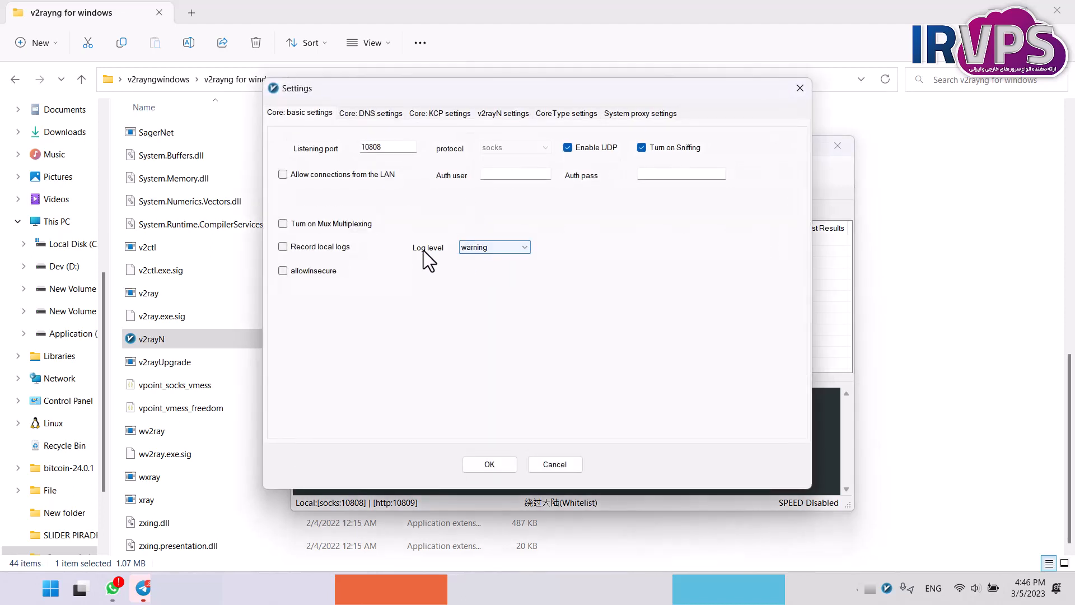
click(509, 249)
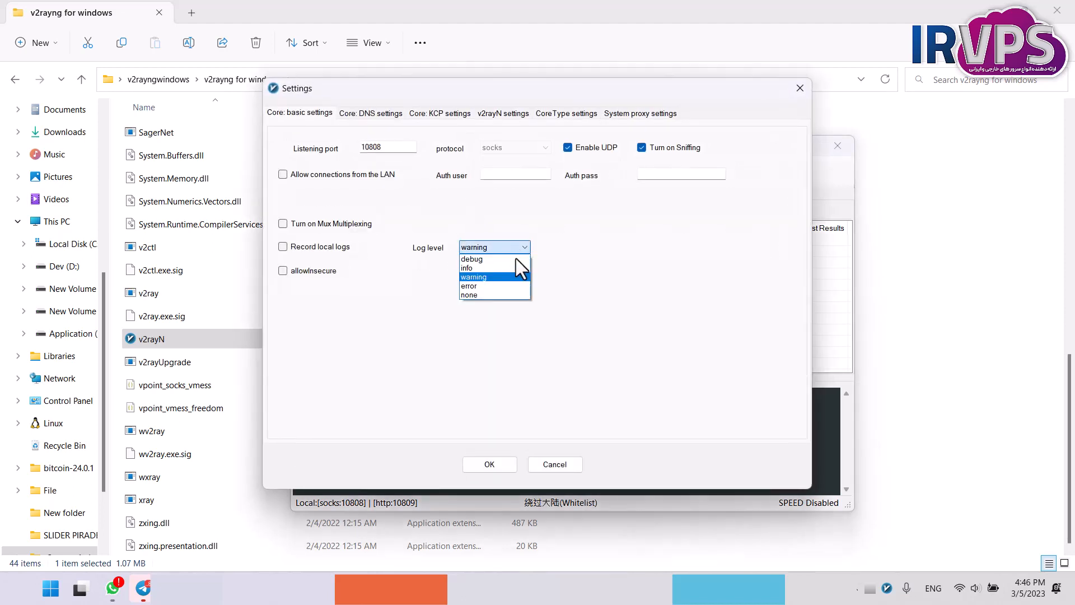
click(491, 286)
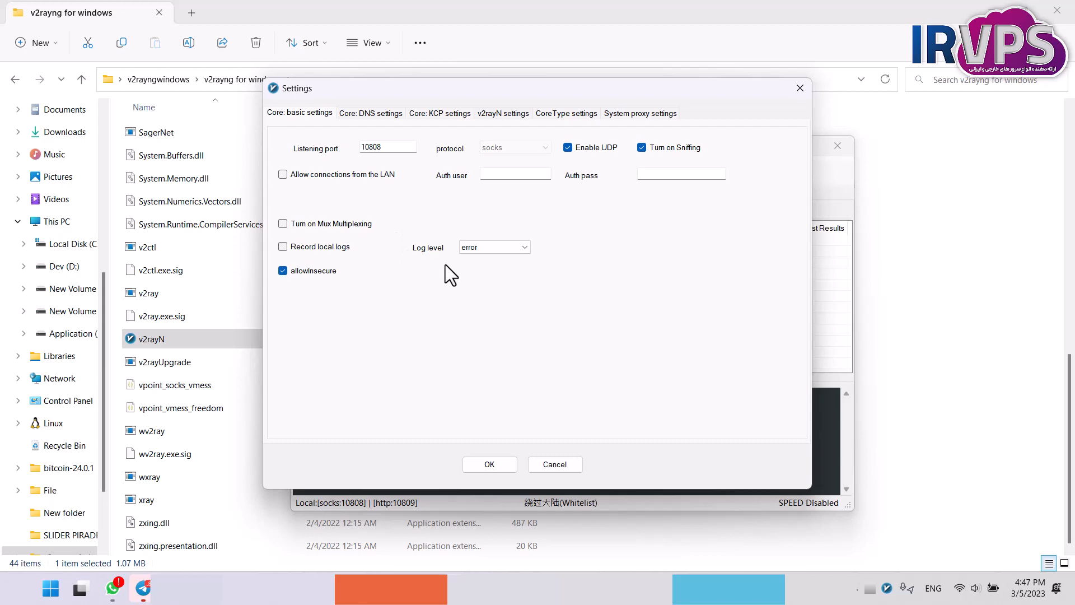
click(501, 465)
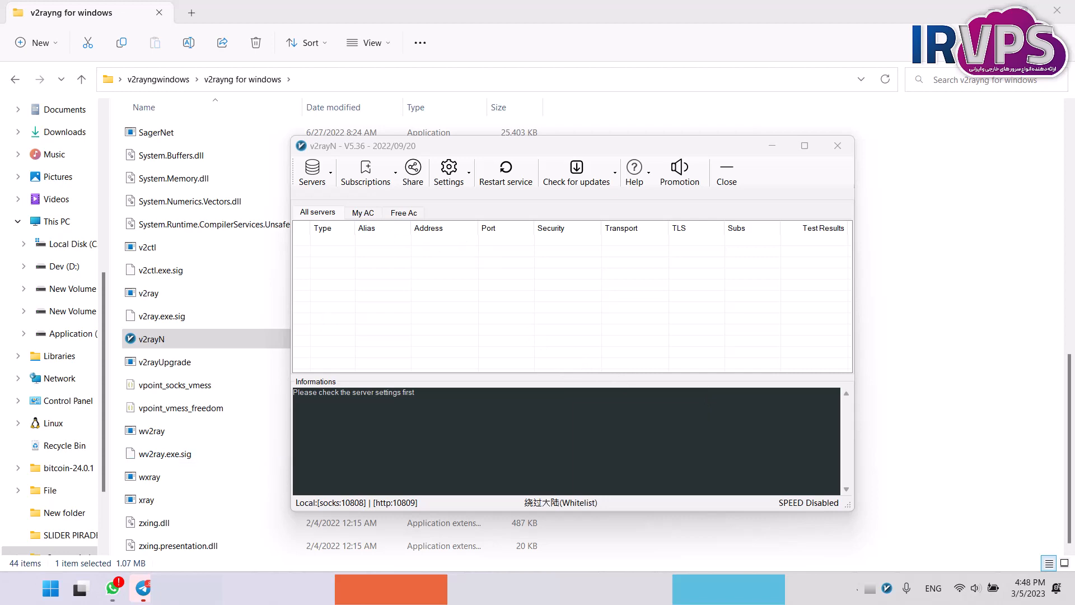
Bring up the Notepad document of server links, widen its window and highlight the vmess, vless and ss link prefixes.
drag(0, 240, 781, 104)
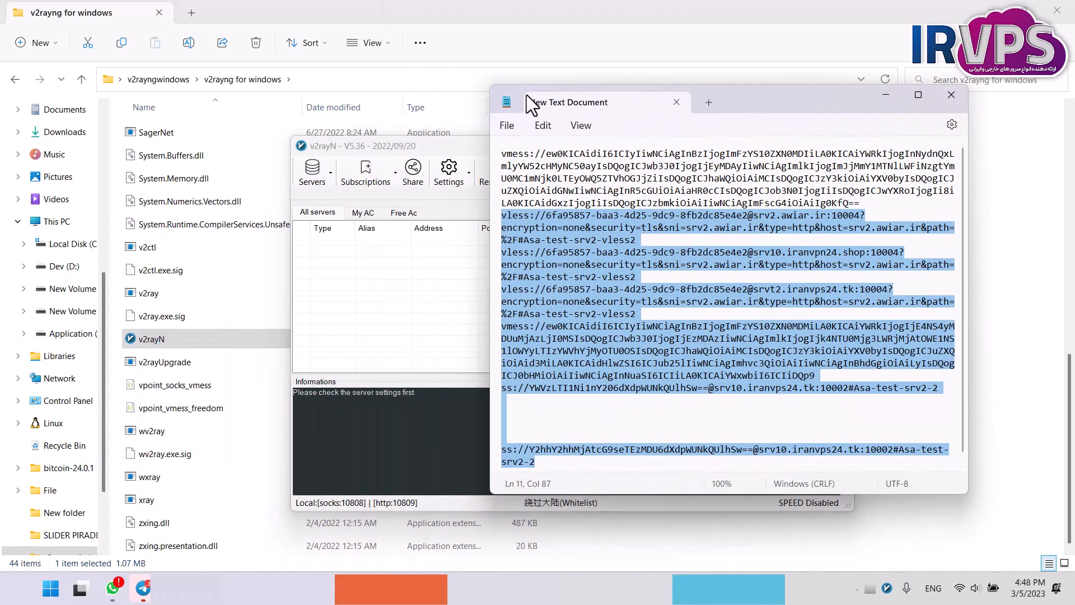
drag(491, 94, 318, 105)
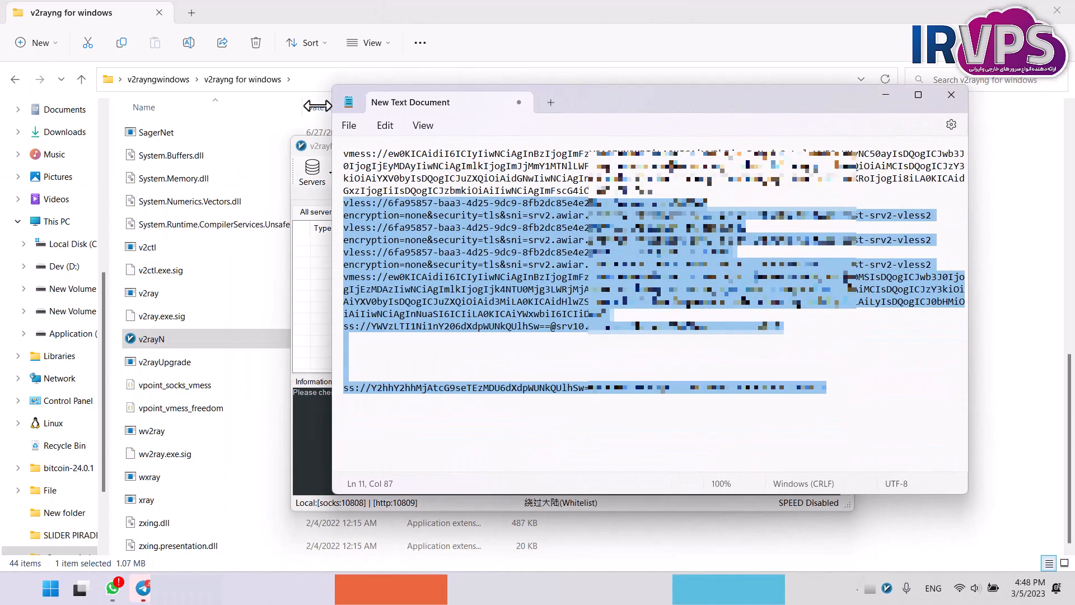
click(347, 157)
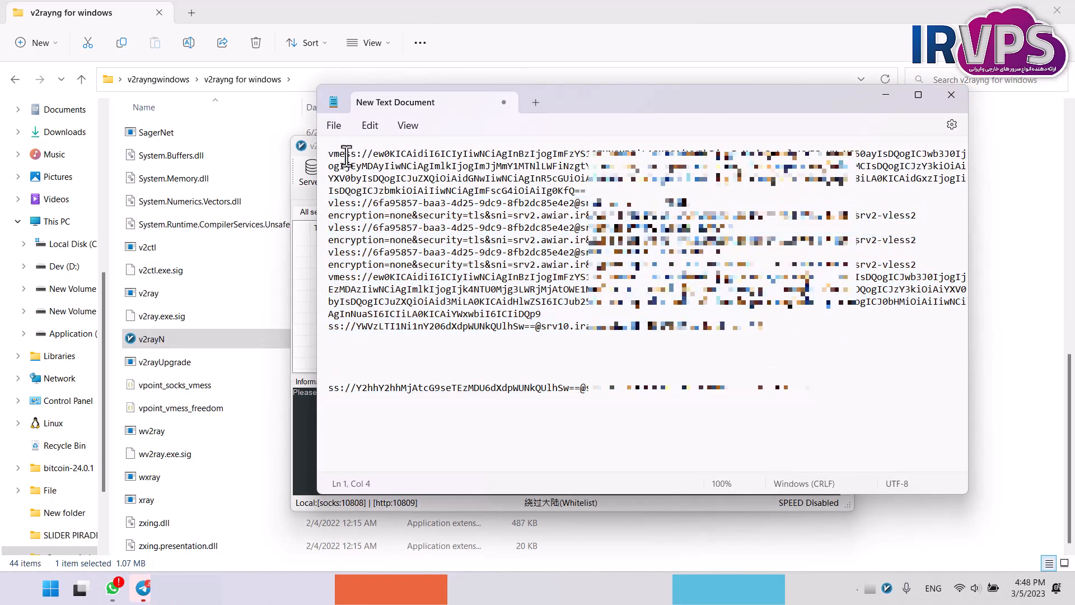
double_click(347, 154)
double_click(345, 204)
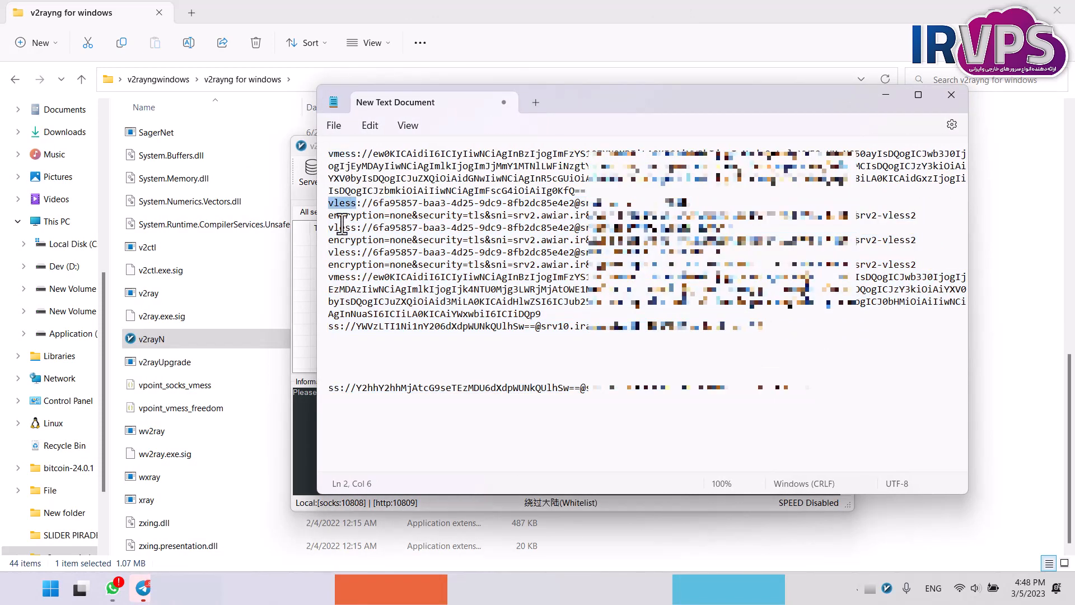
double_click(334, 327)
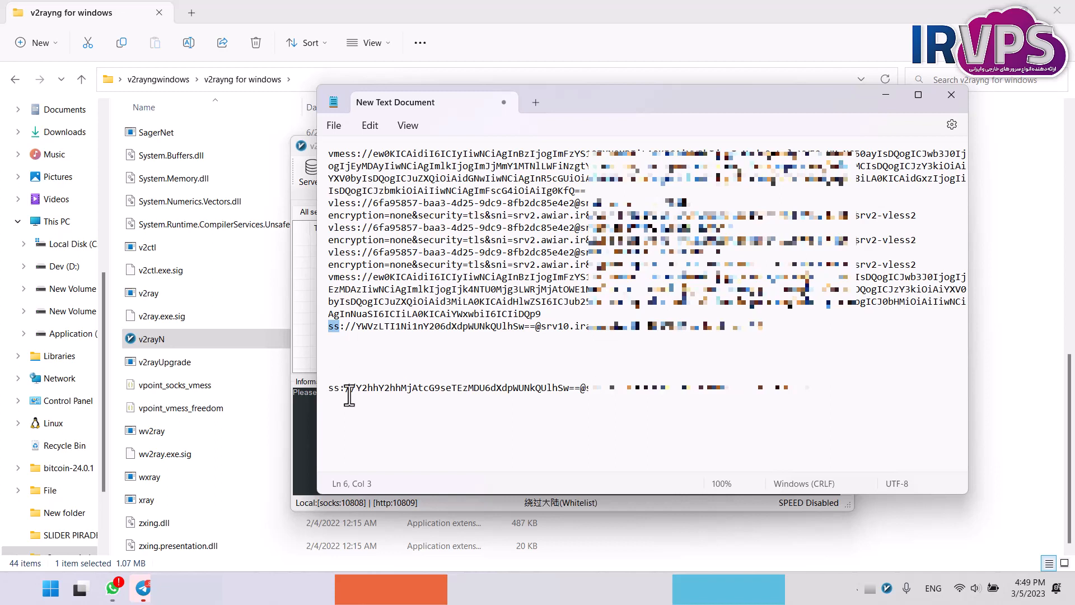
Insert a blank line after the first vmess link and move the Notepad window aside to uncover the v2rayN server list.
click(336, 153)
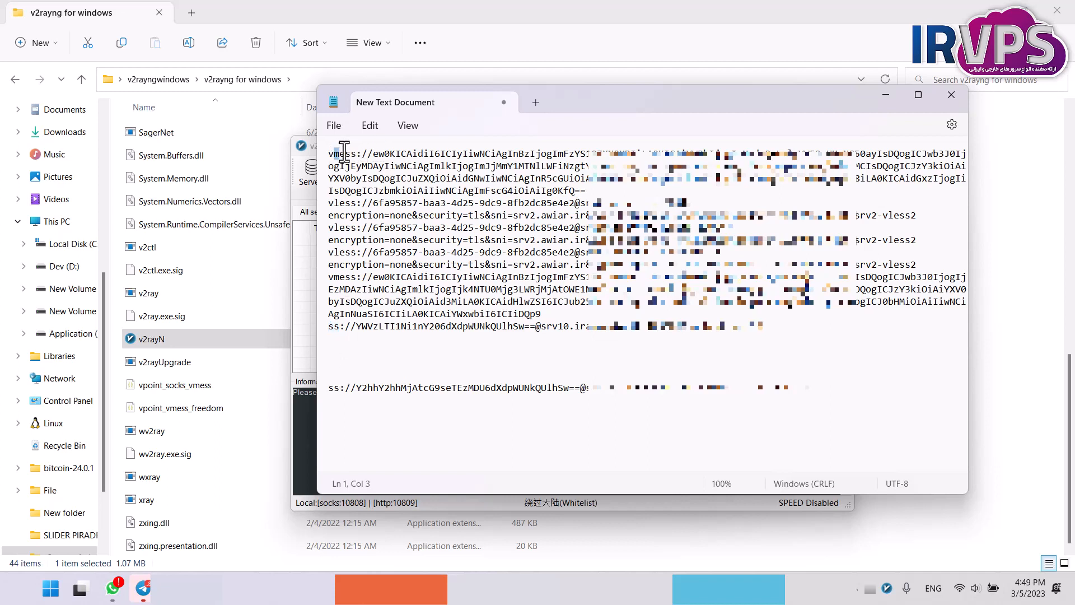
drag(329, 151, 639, 191)
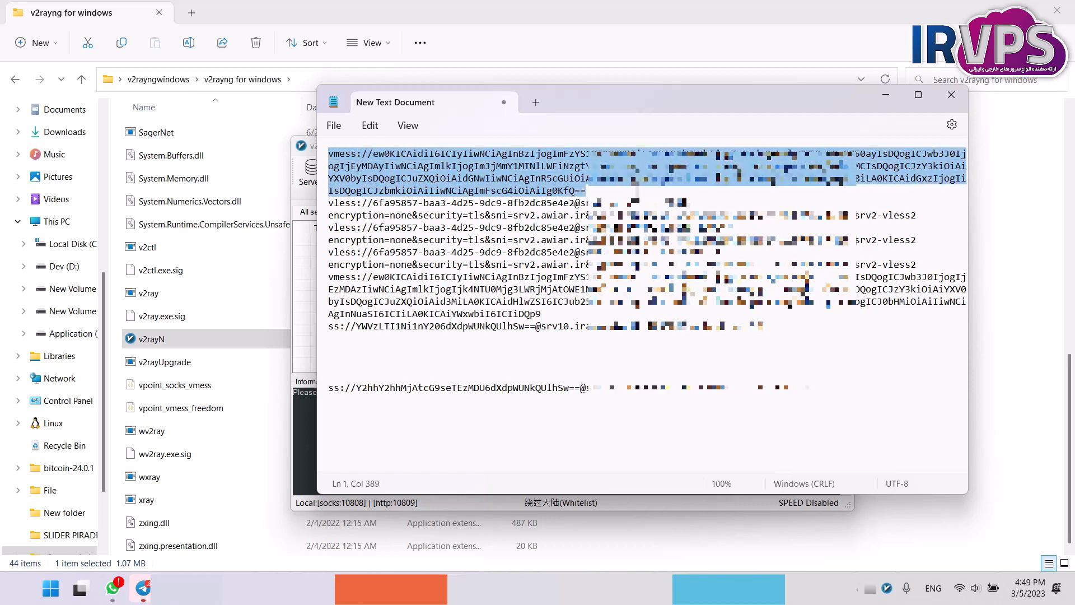
click(638, 189)
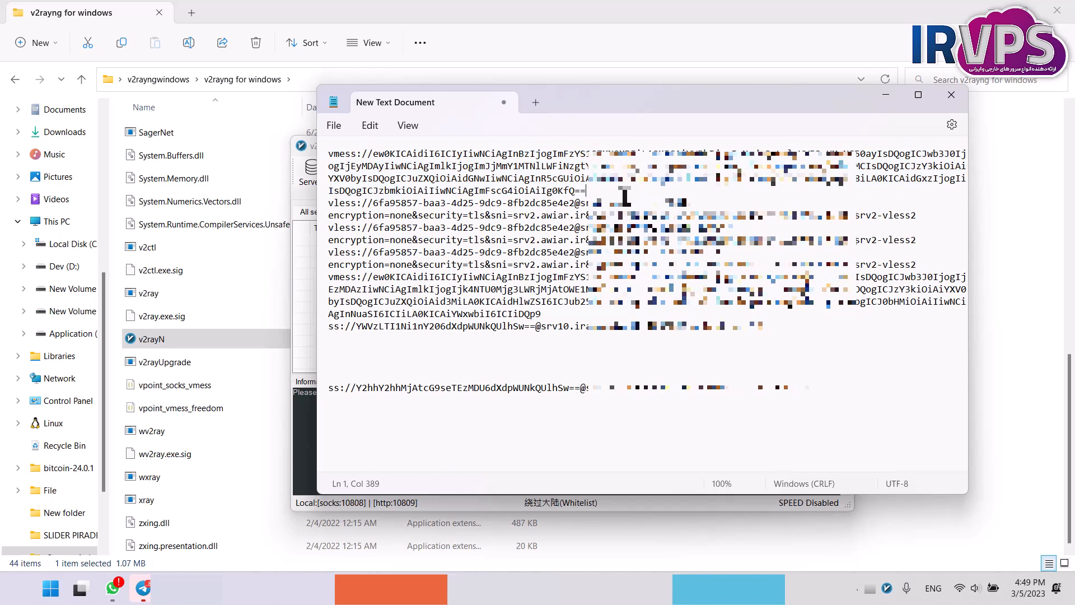
key(Return)
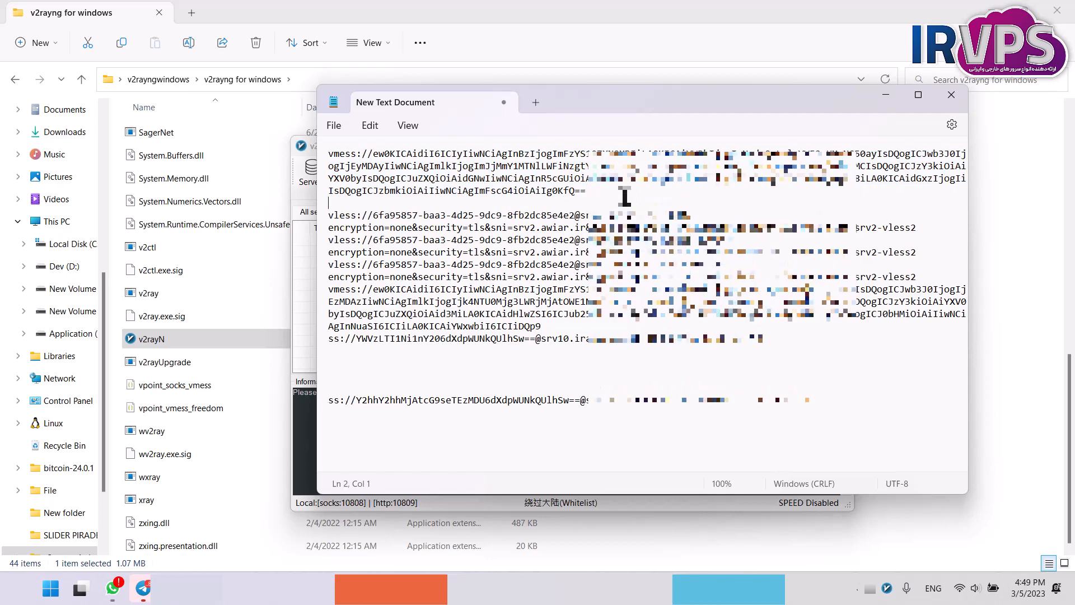
click(692, 215)
key(Return)
key(BackSpace)
drag(594, 102, 767, 102)
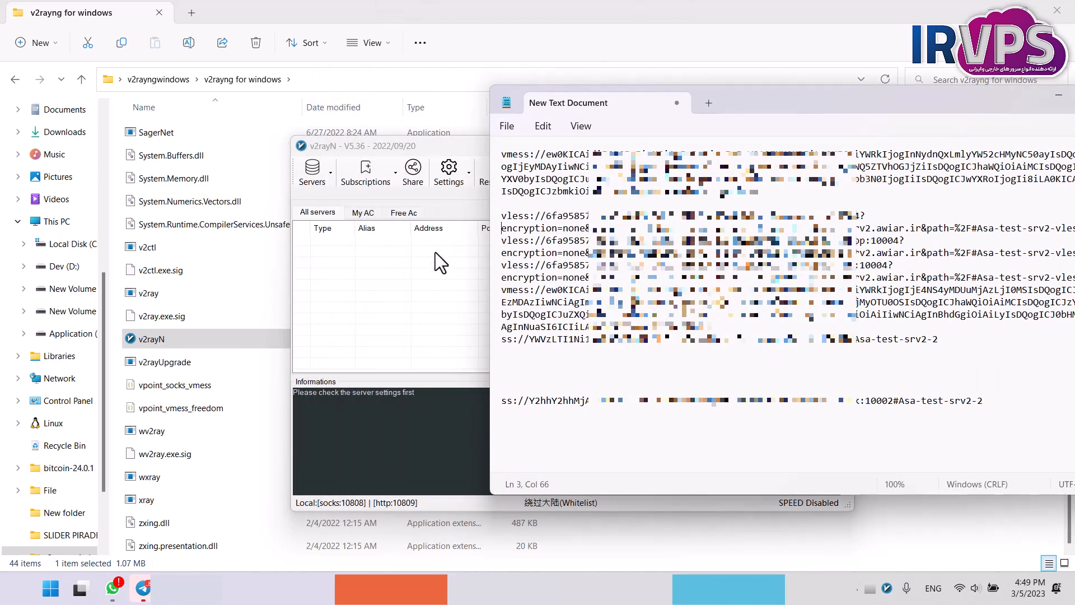
Copy the first vmess link from Notepad and paste it into the v2rayN server list as a new server.
triple_click(507, 152)
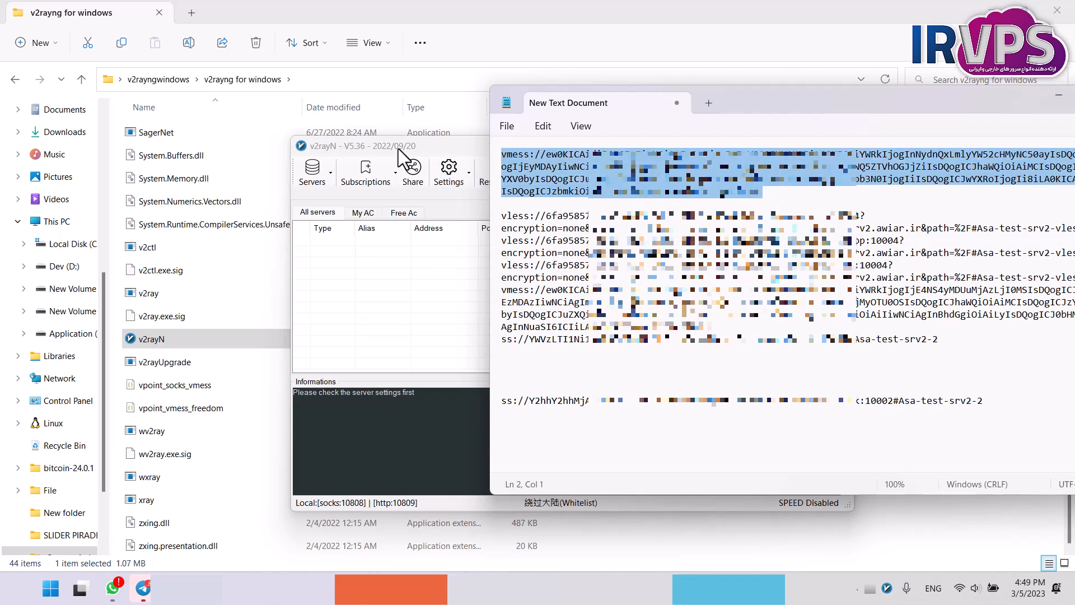
right_click(547, 160)
click(572, 235)
click(454, 164)
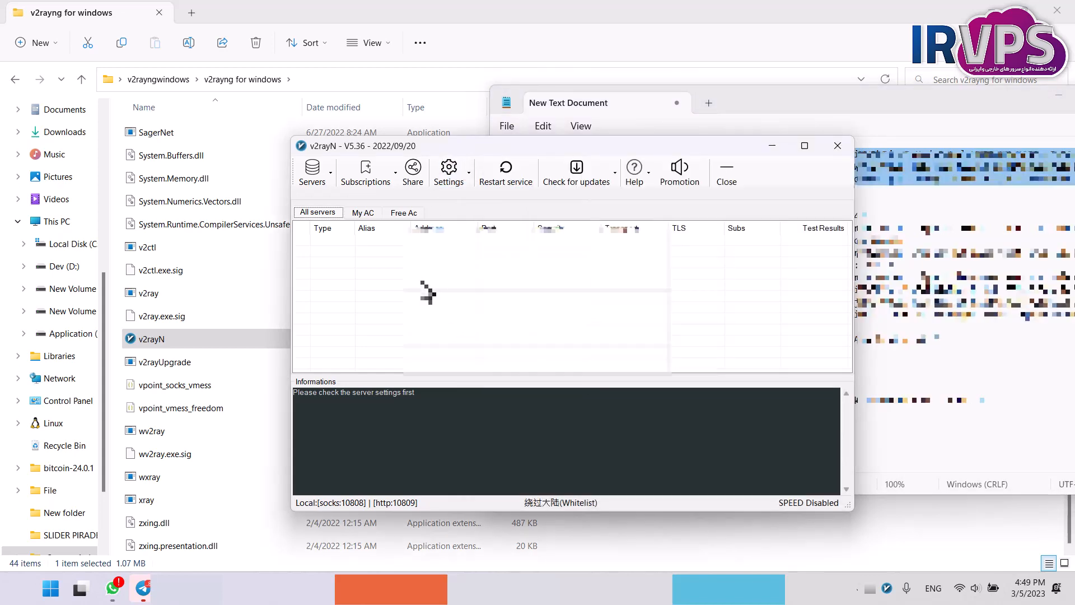
click(426, 277)
key(ctrl+v)
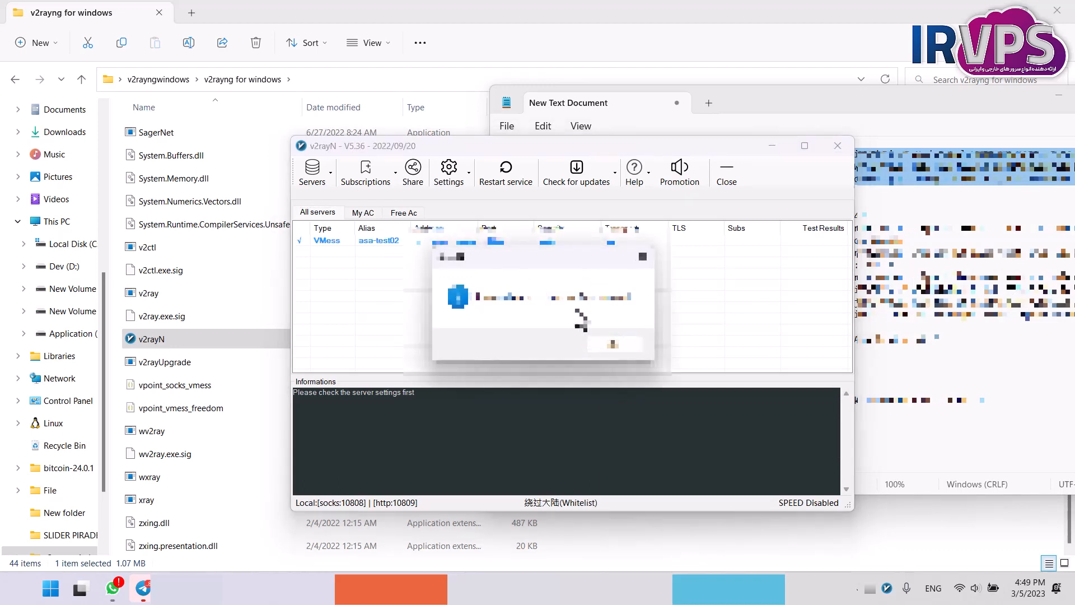
click(615, 344)
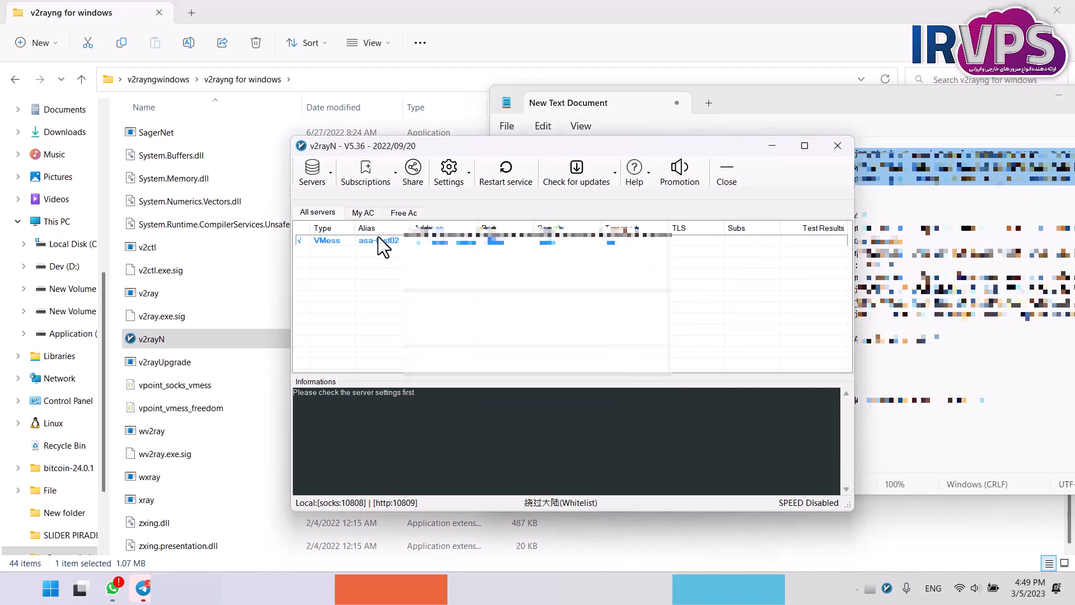
Import the copied vmess link a second time using the bulk URL import from the clipboard.
click(330, 176)
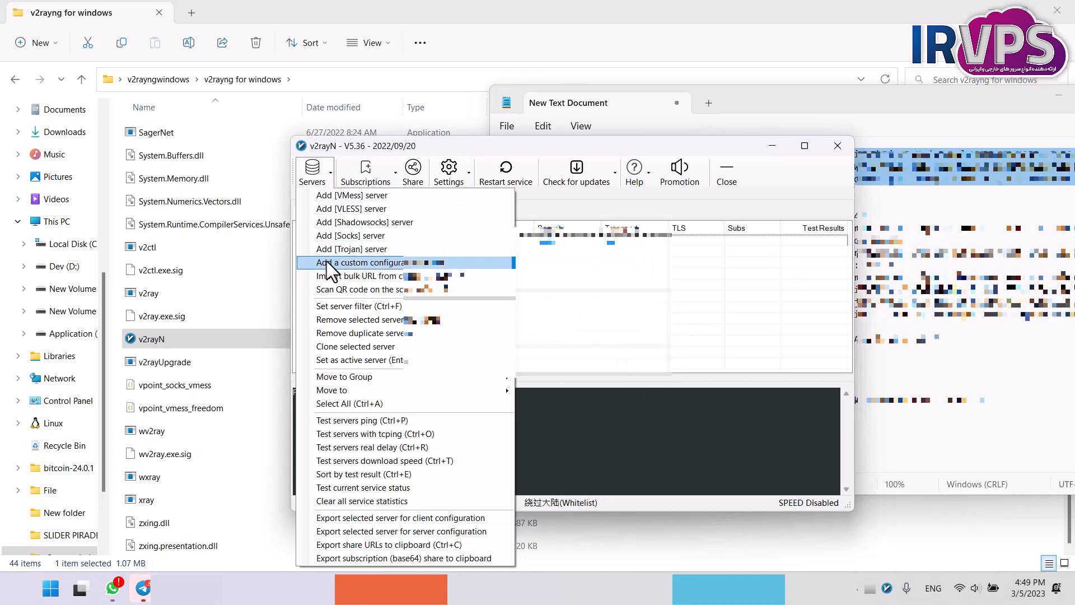
click(389, 277)
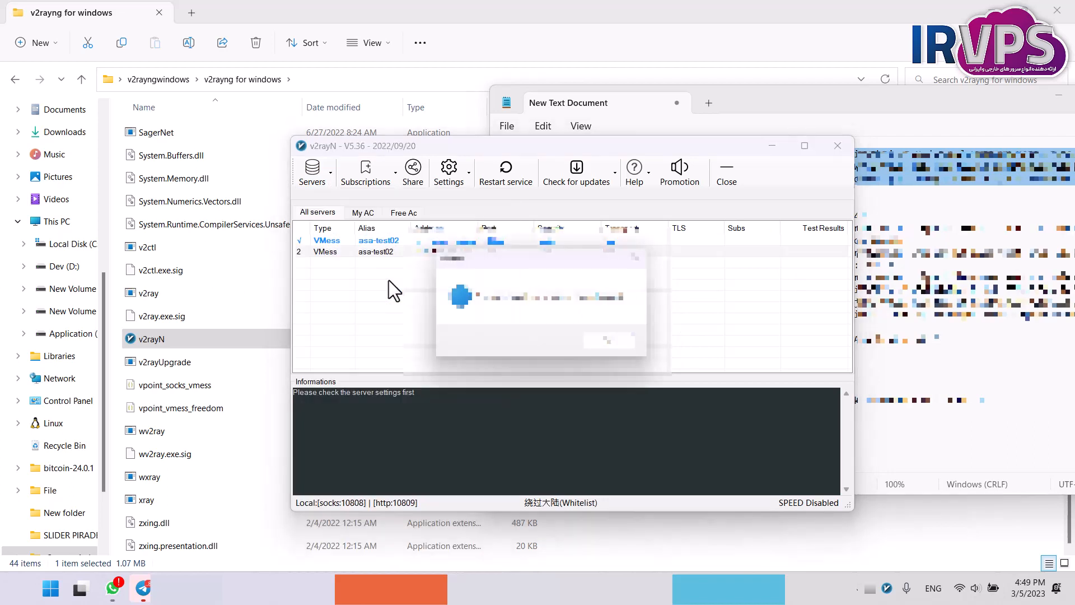
click(613, 344)
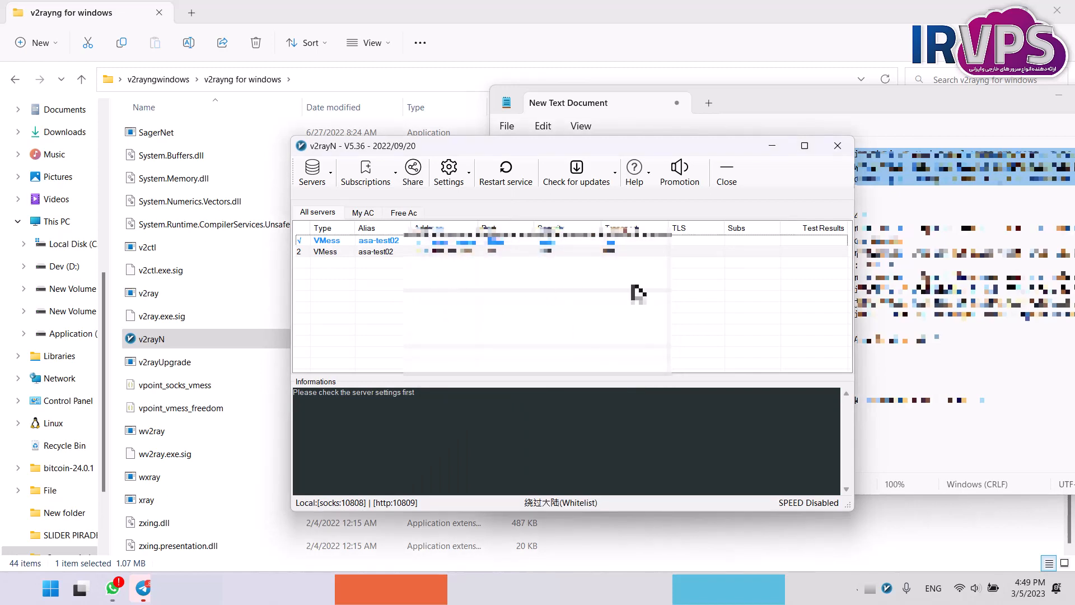
Examine the group choices for moving a server, close them and return to the Notepad document.
right_click(514, 306)
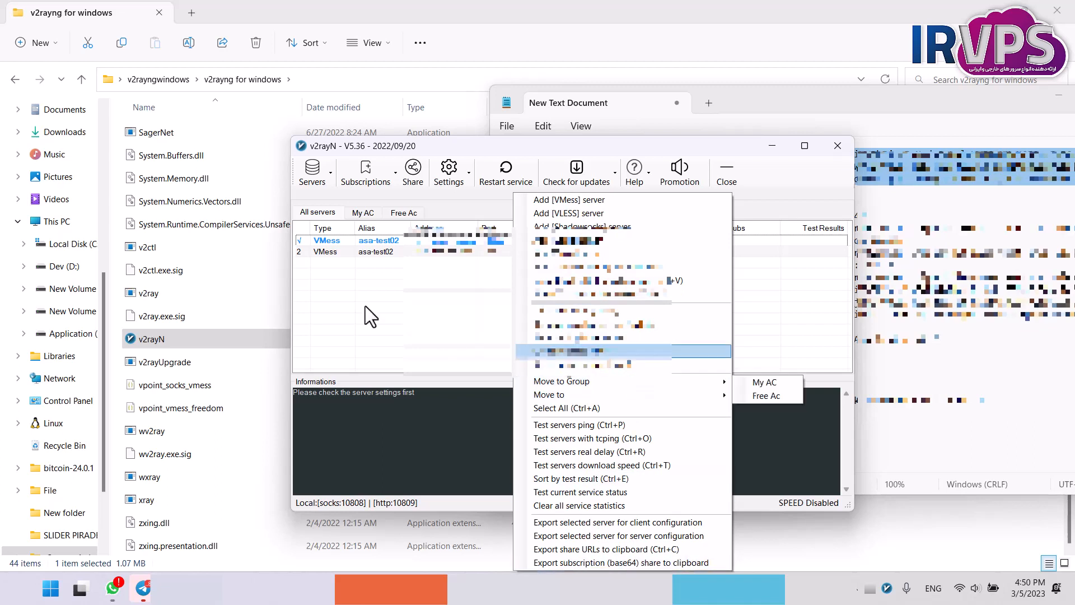
click(368, 279)
click(956, 353)
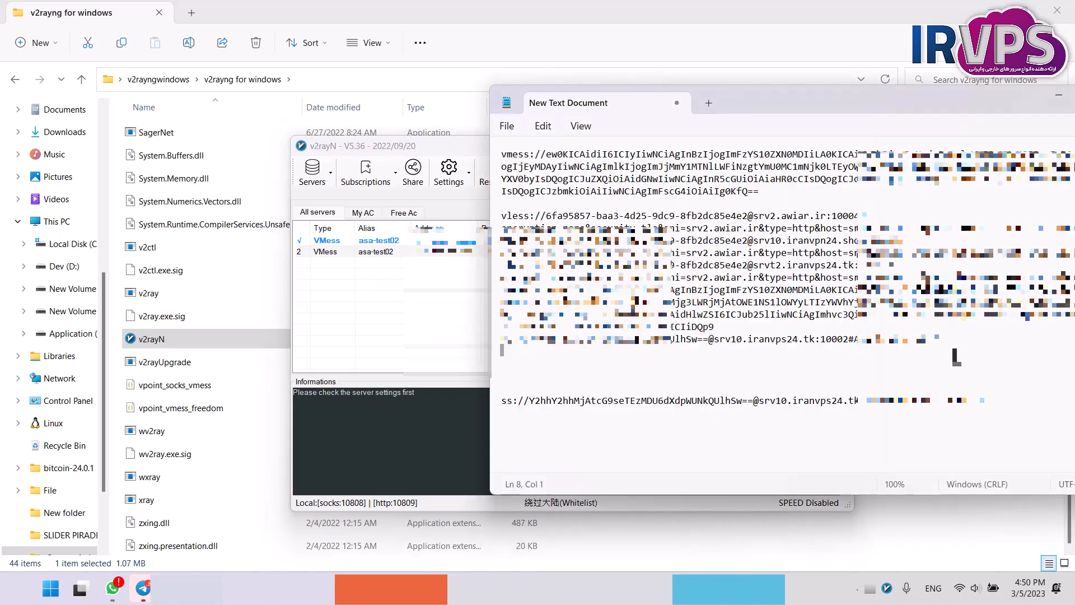
Select all the share links in the Notepad document and paste them into the Free Ac server group.
drag(1008, 431, 468, 105)
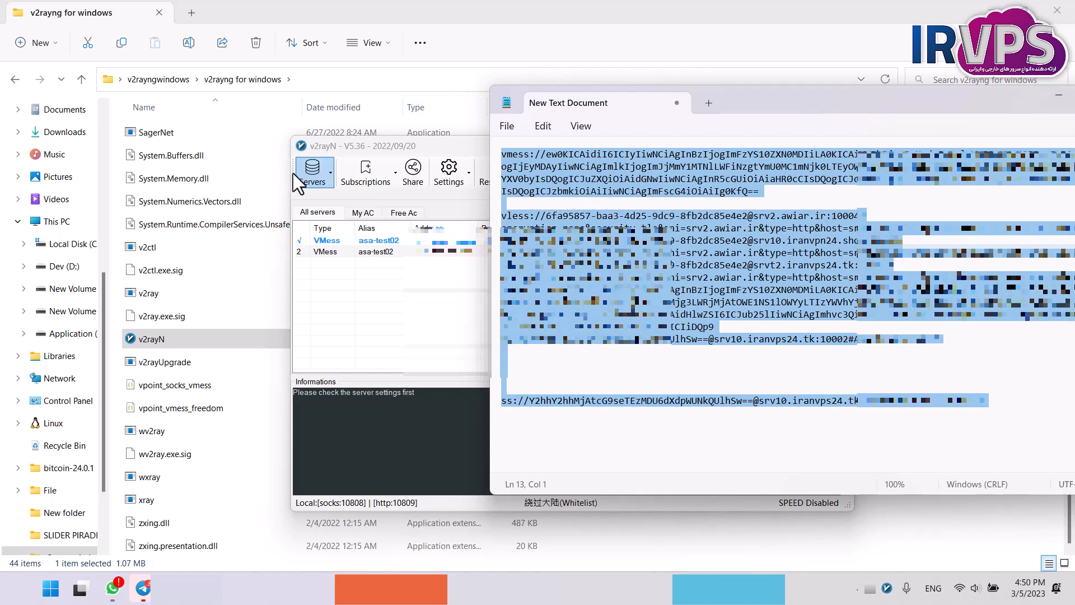
click(398, 213)
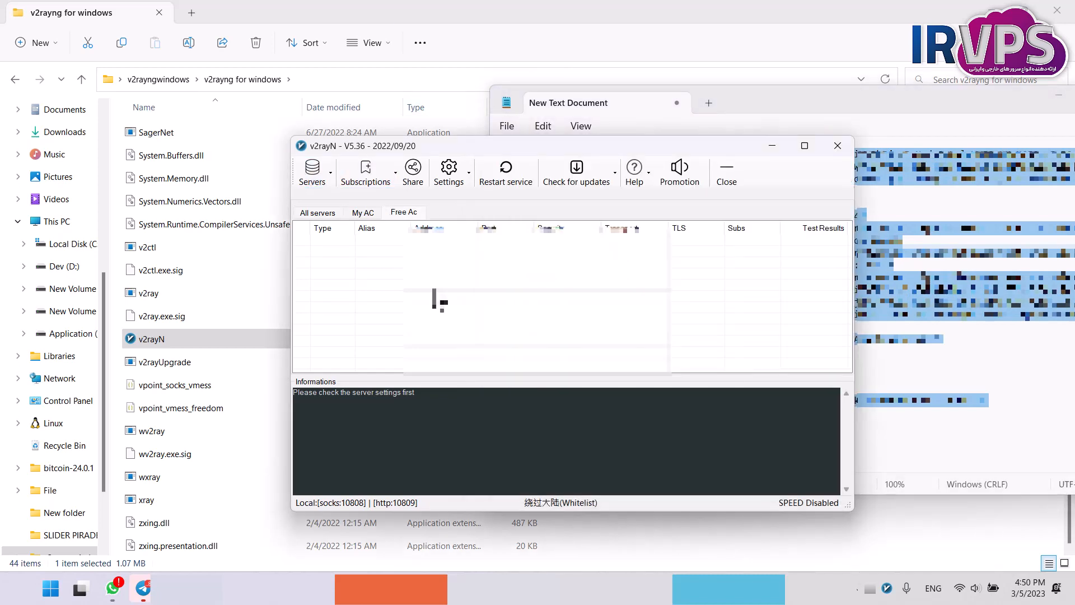
key(ctrl+v)
click(613, 344)
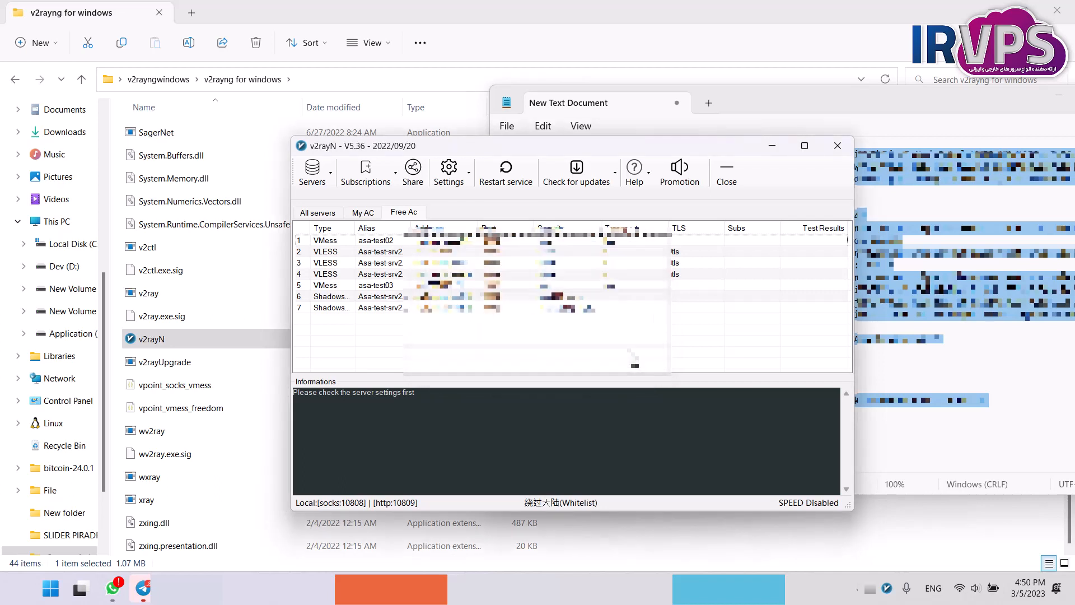
Select every server in the Free Ac group and test their real delay.
drag(421, 345, 339, 220)
click(377, 335)
click(437, 308)
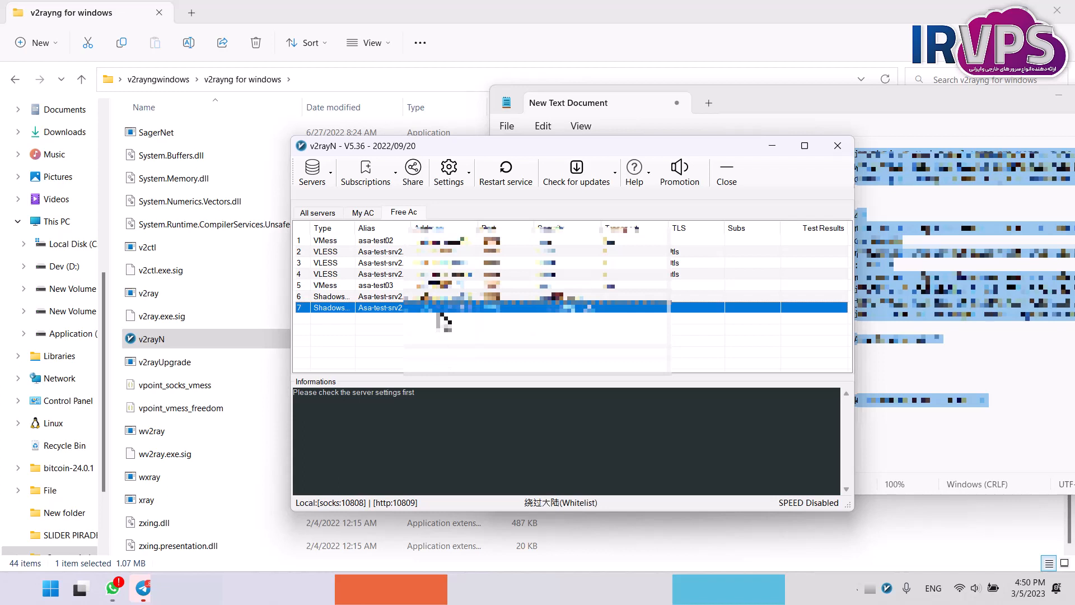
key(ctrl+a)
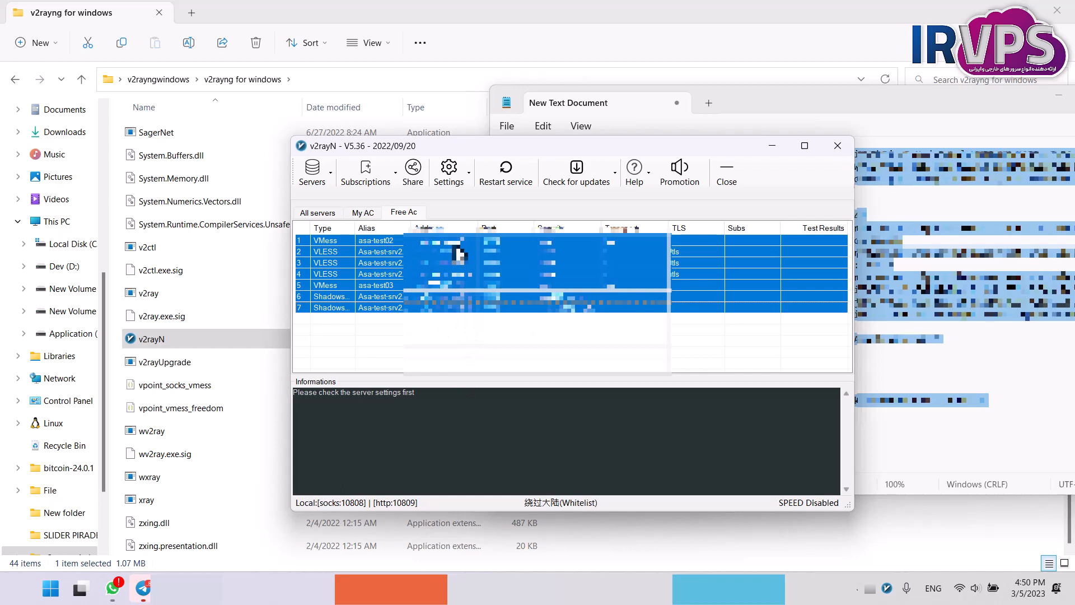
key(ctrl+r)
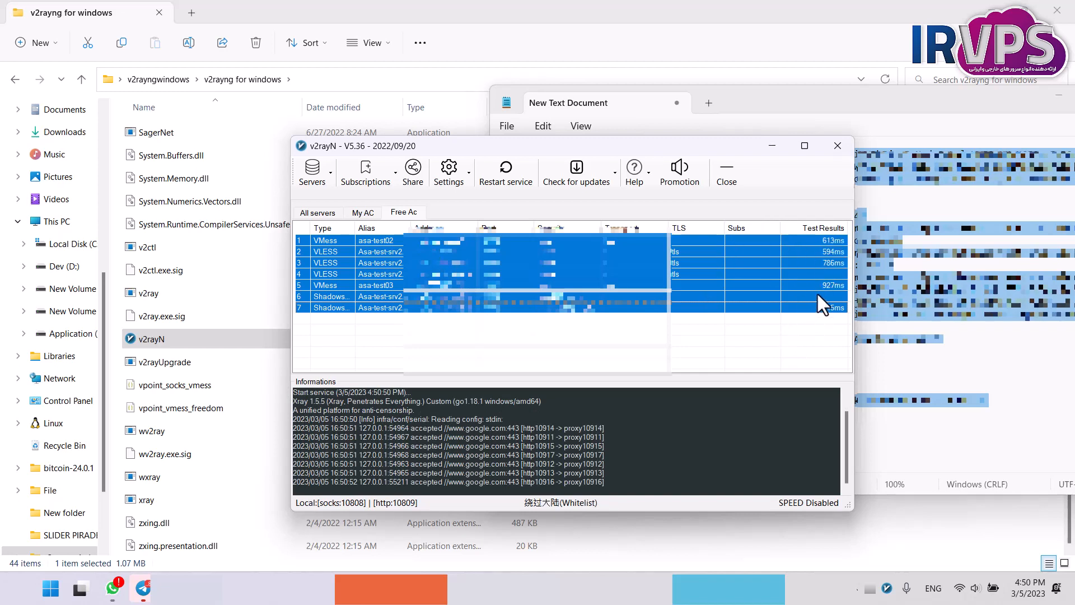
click(816, 317)
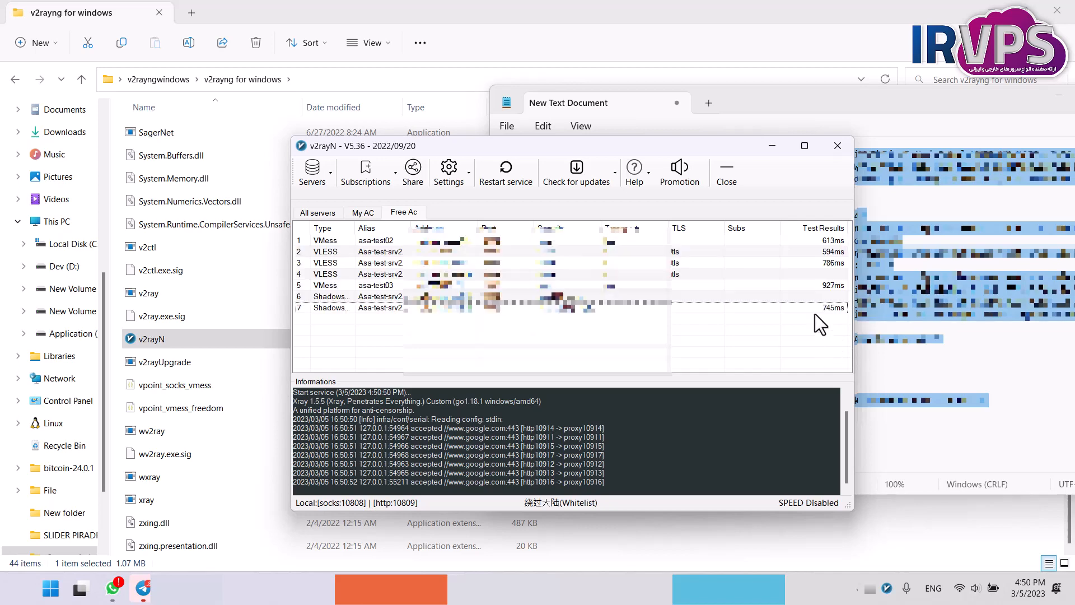
Test the ping of the VLESS server in row 4 and the Shadowsocks server in row 6, and remove both.
click(804, 295)
click(804, 278)
click(797, 300)
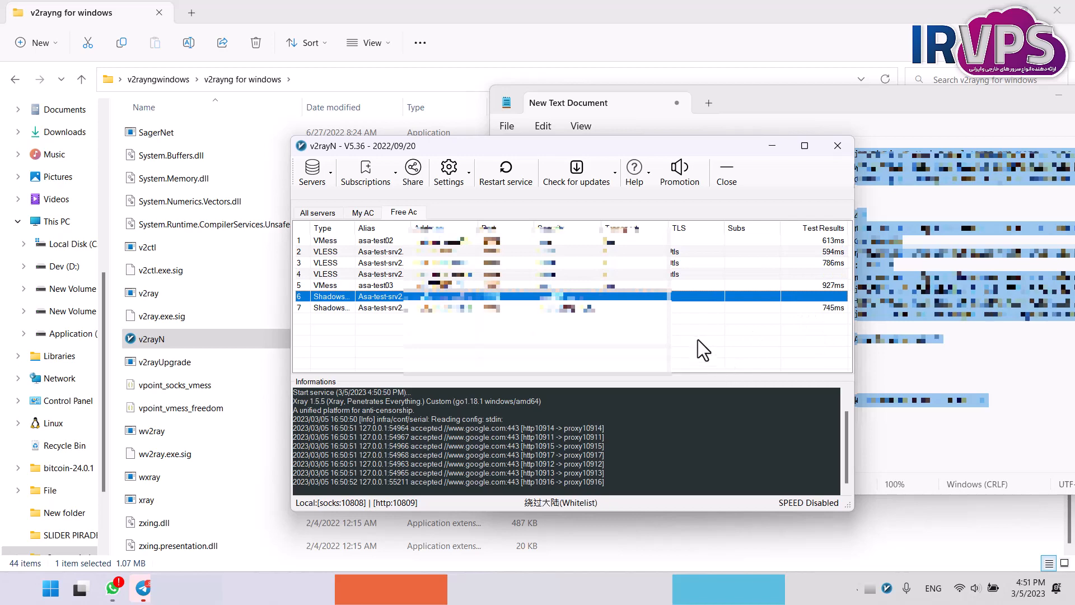
ctrl+click(788, 277)
right_click(788, 277)
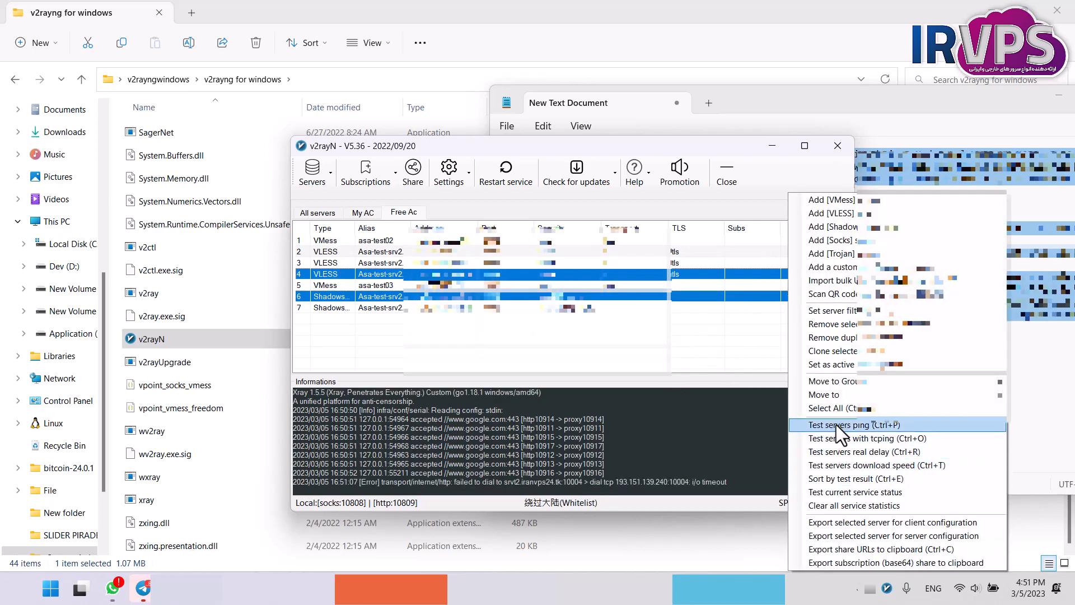
click(835, 424)
right_click(798, 274)
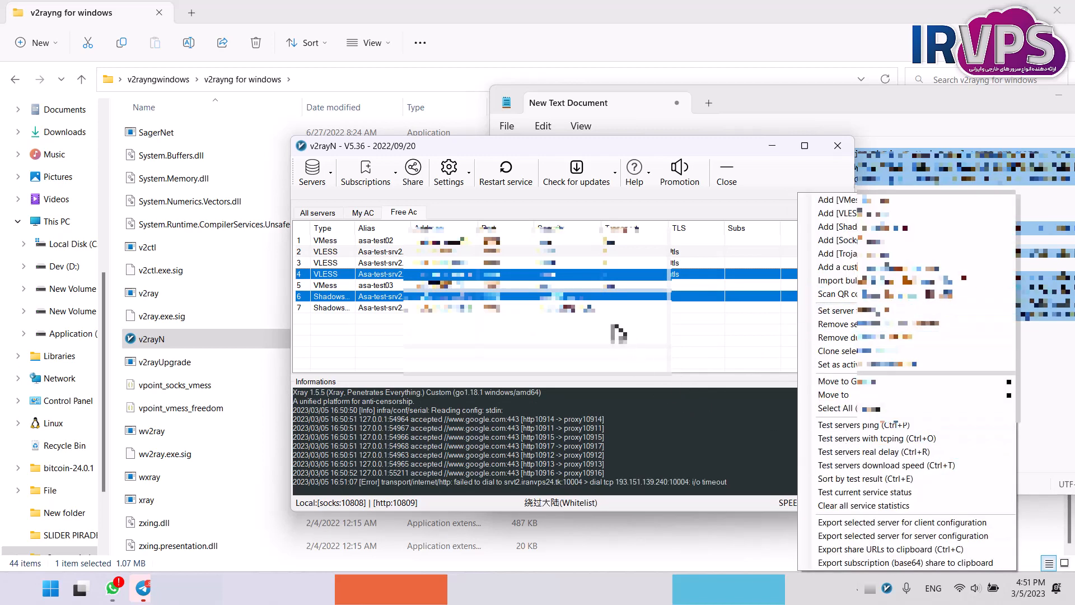
click(838, 458)
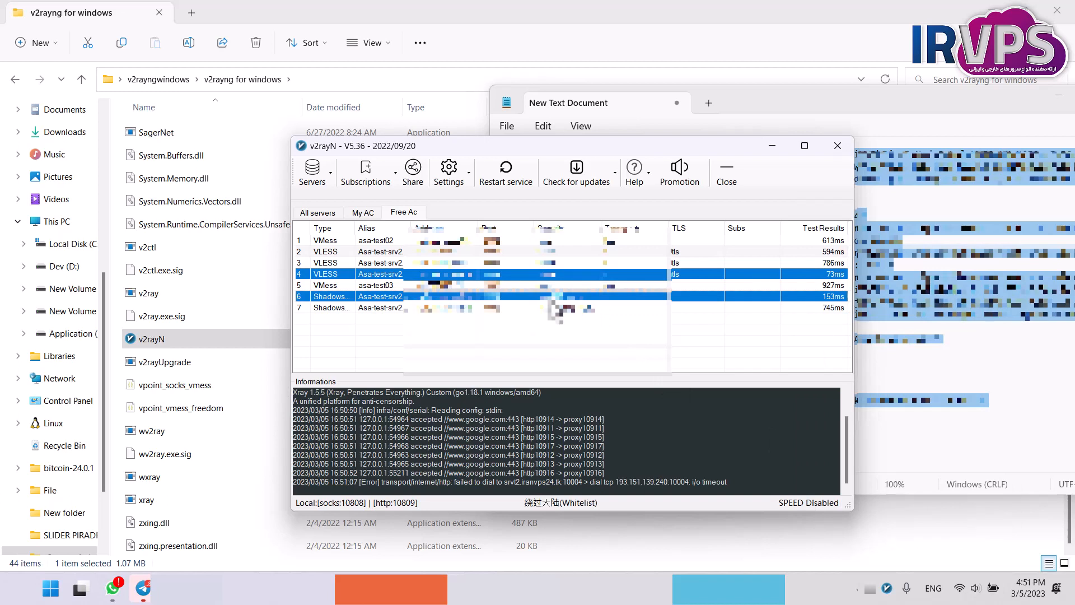
key(Delete)
click(549, 337)
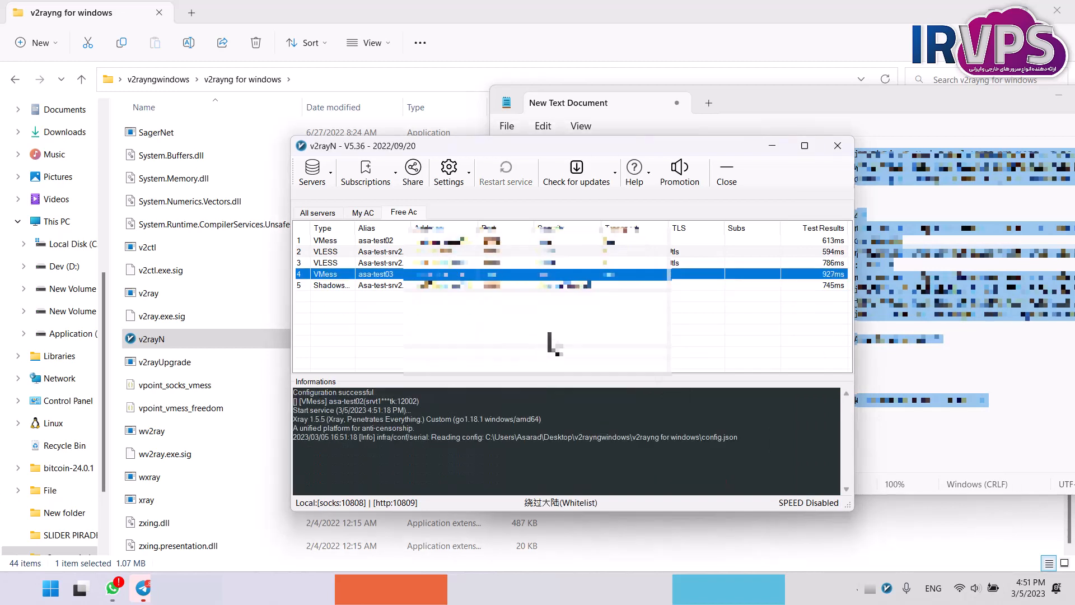
Run the ping test on all the remaining servers in the Free Ac group and check the asa-test02 result.
drag(663, 332, 547, 284)
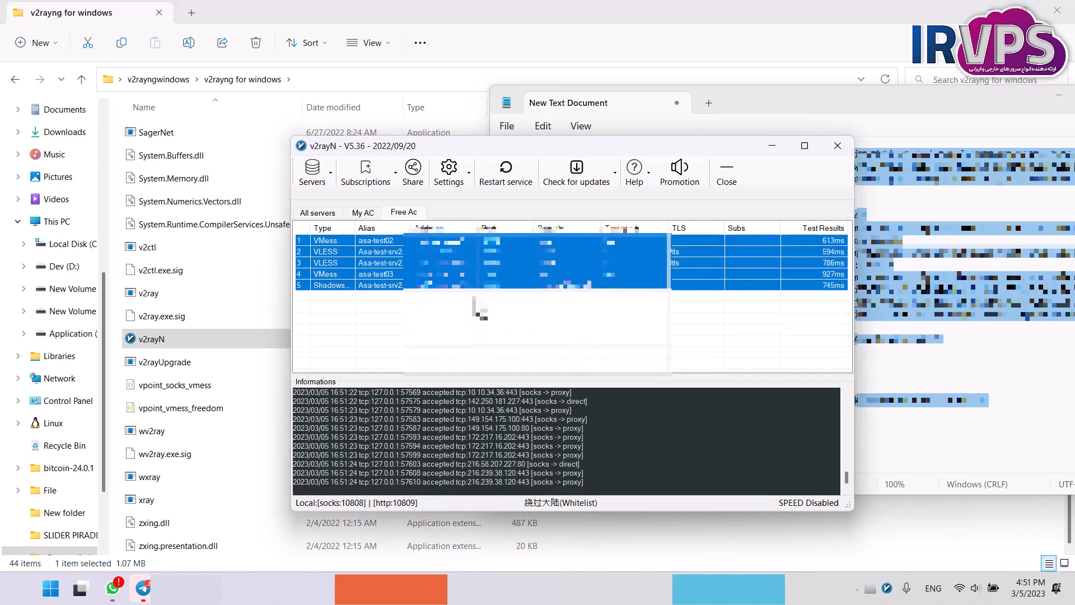
right_click(453, 279)
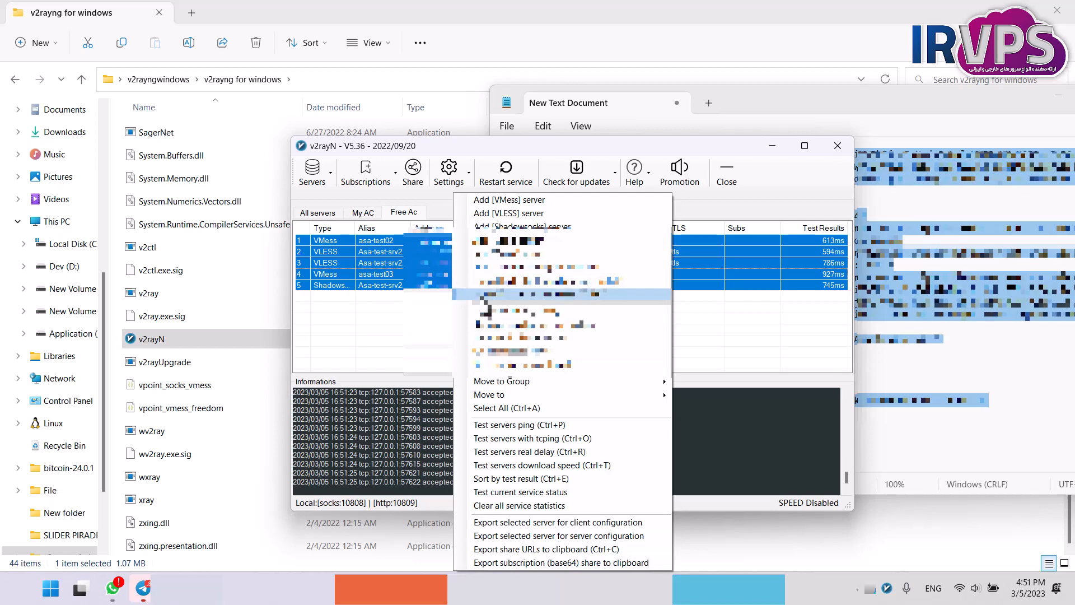
click(490, 425)
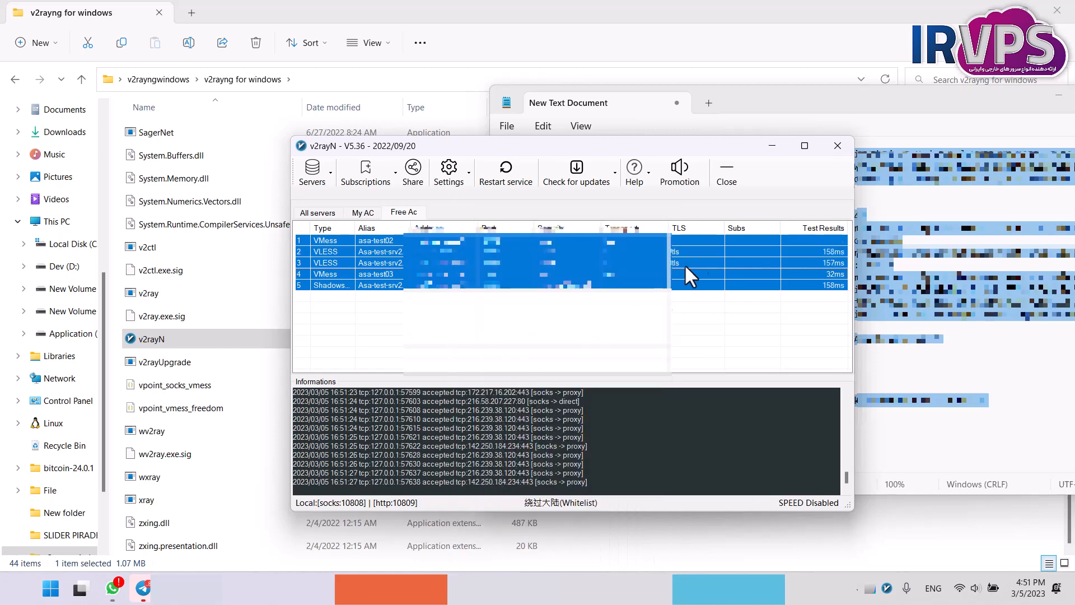
click(791, 318)
drag(520, 344, 450, 241)
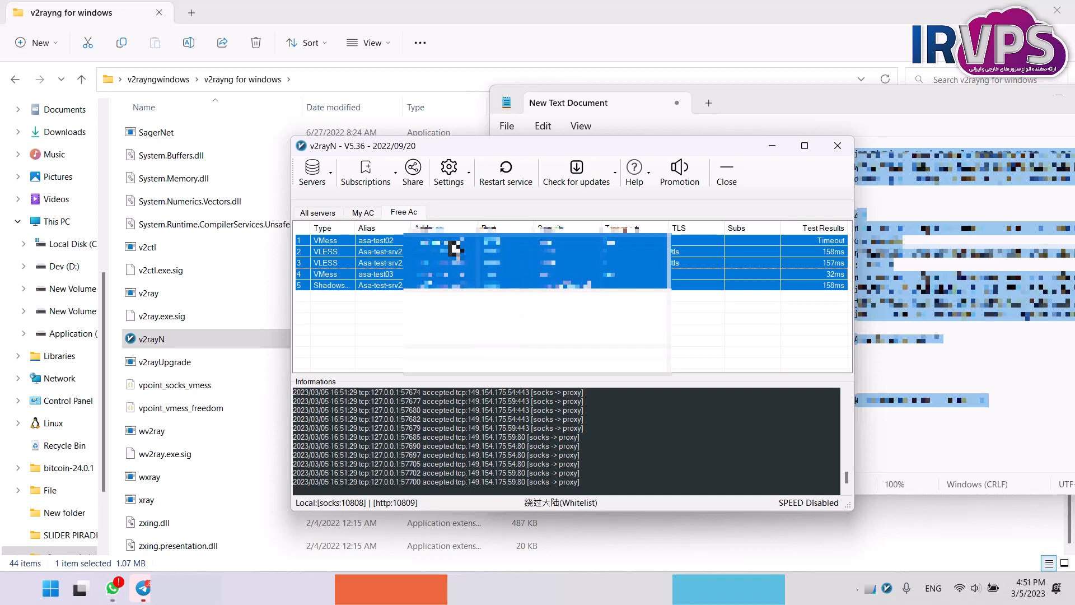
click(835, 244)
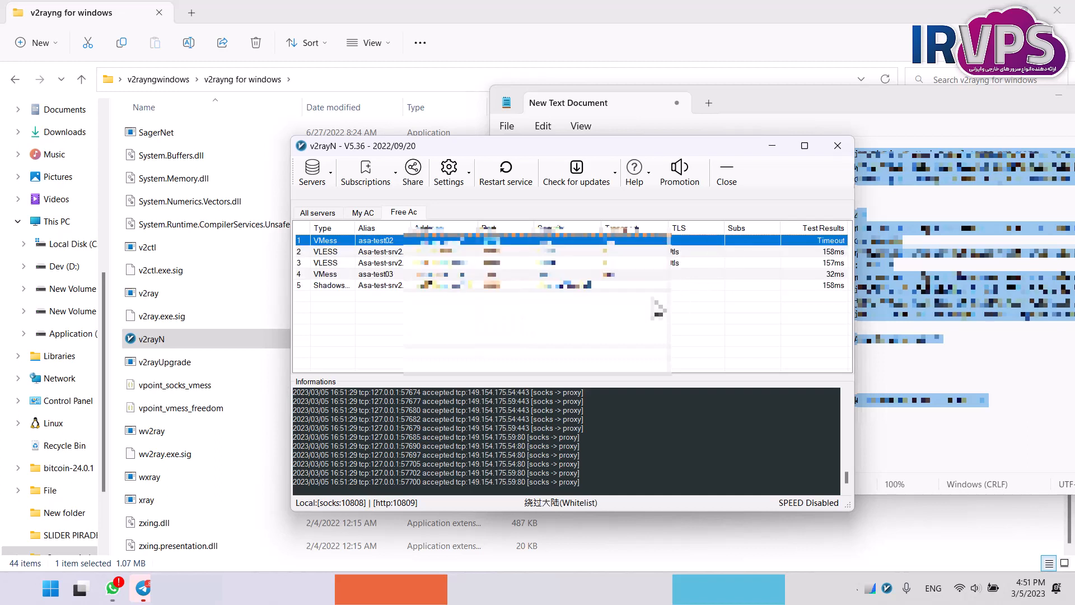
Run the download speed test on all Free Ac servers, narrow the Subs column and check each server's result.
drag(527, 320, 459, 230)
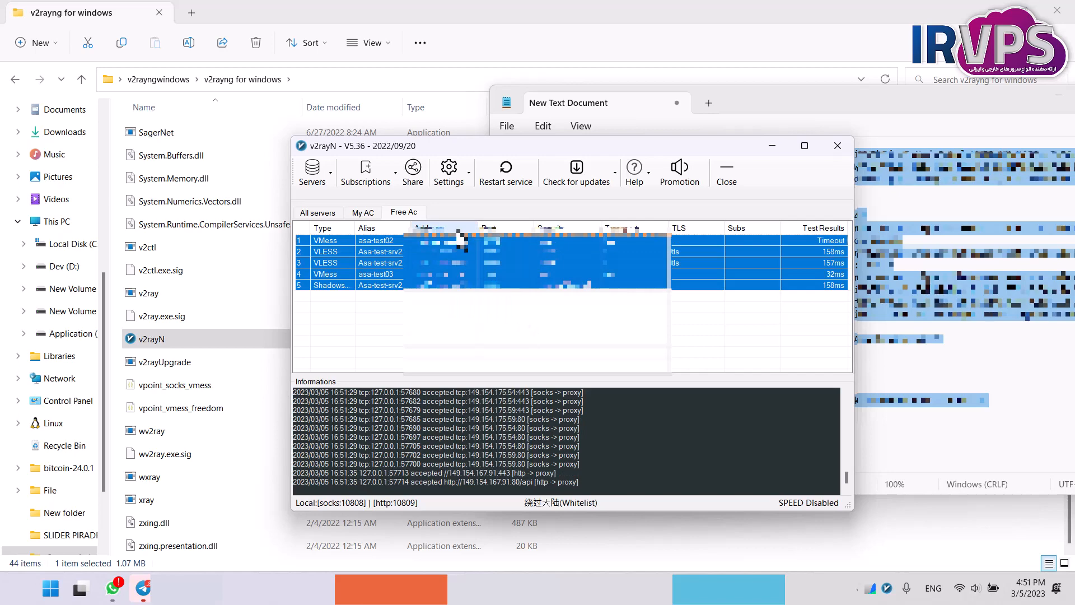
right_click(448, 276)
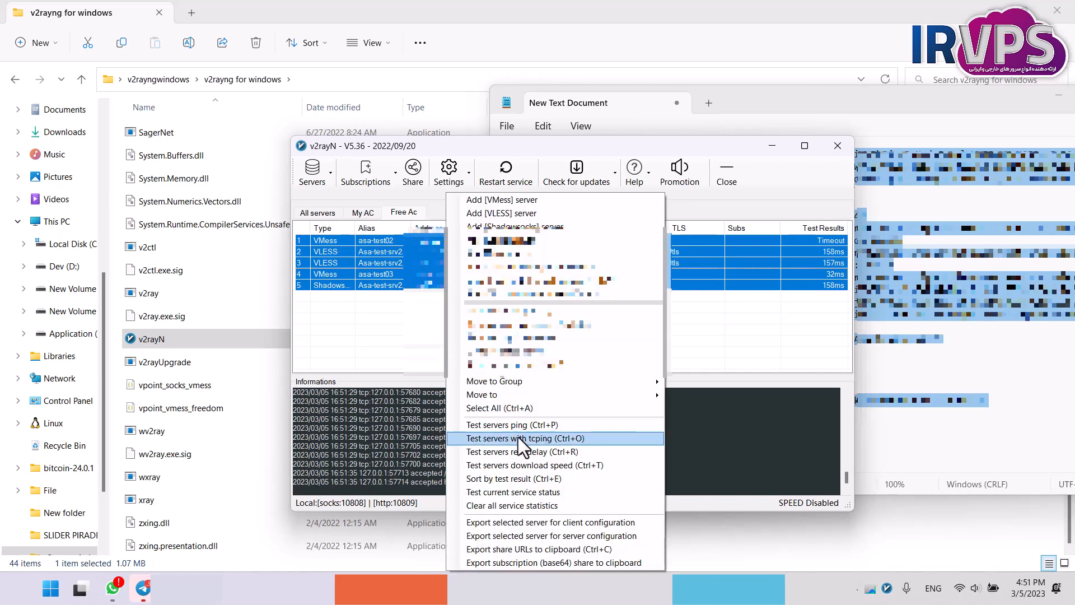
click(485, 465)
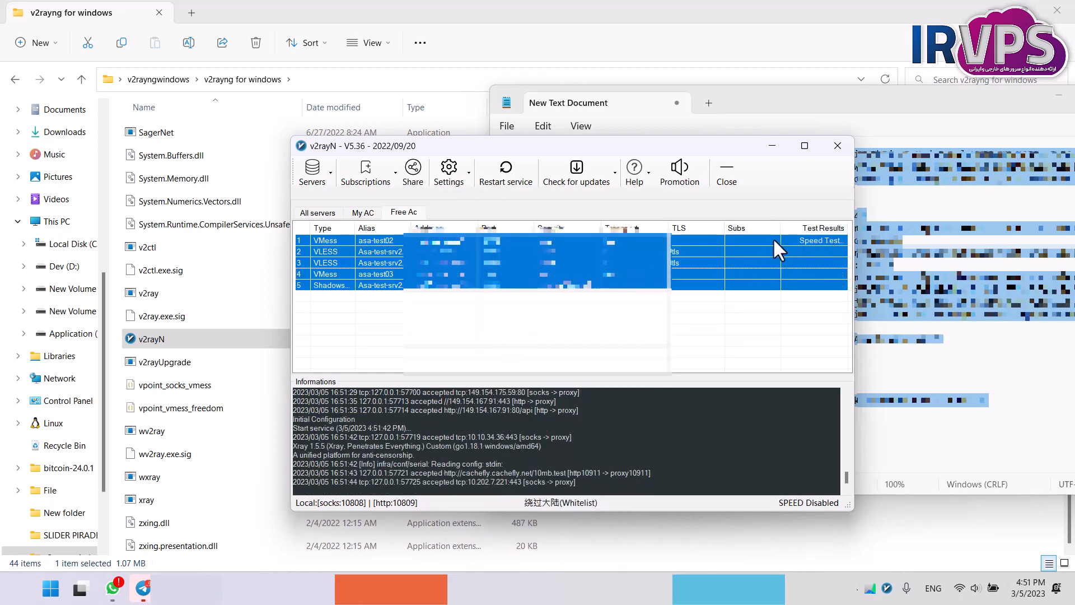
drag(781, 229, 746, 237)
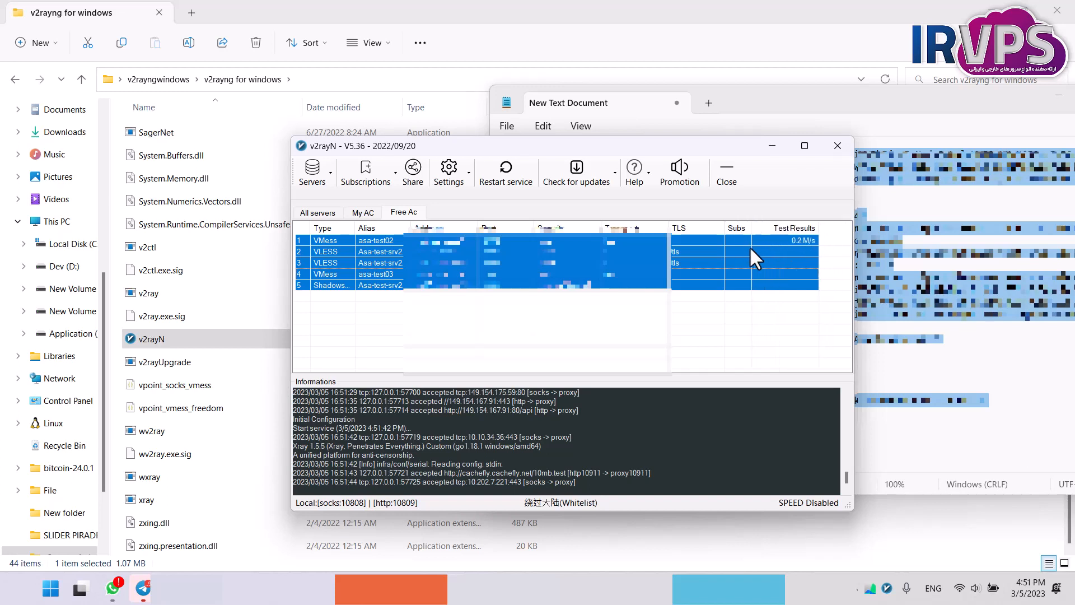
click(790, 240)
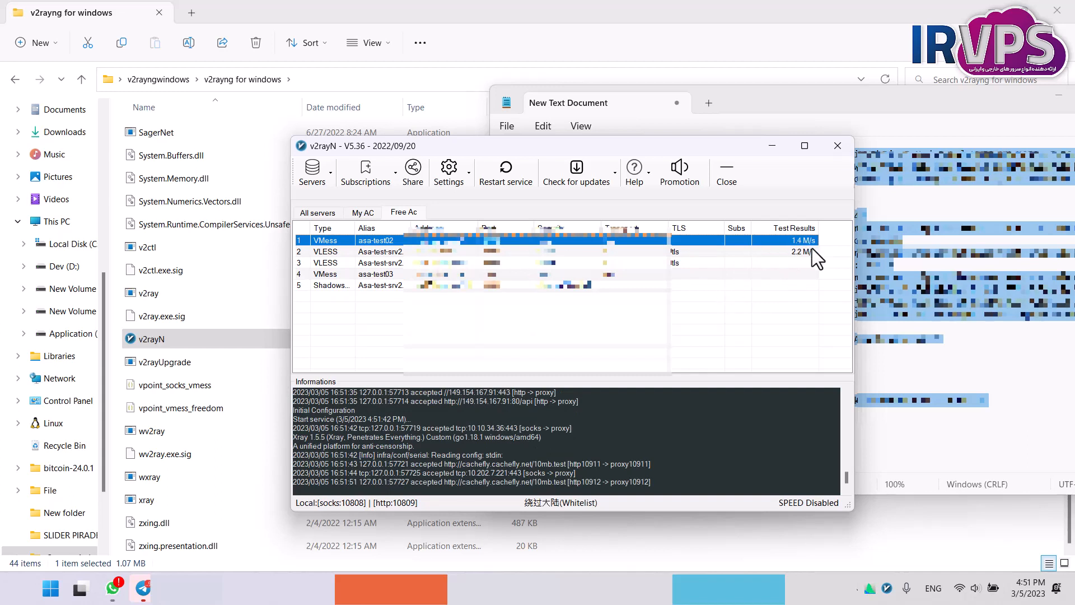
click(812, 249)
click(812, 275)
click(806, 285)
click(799, 311)
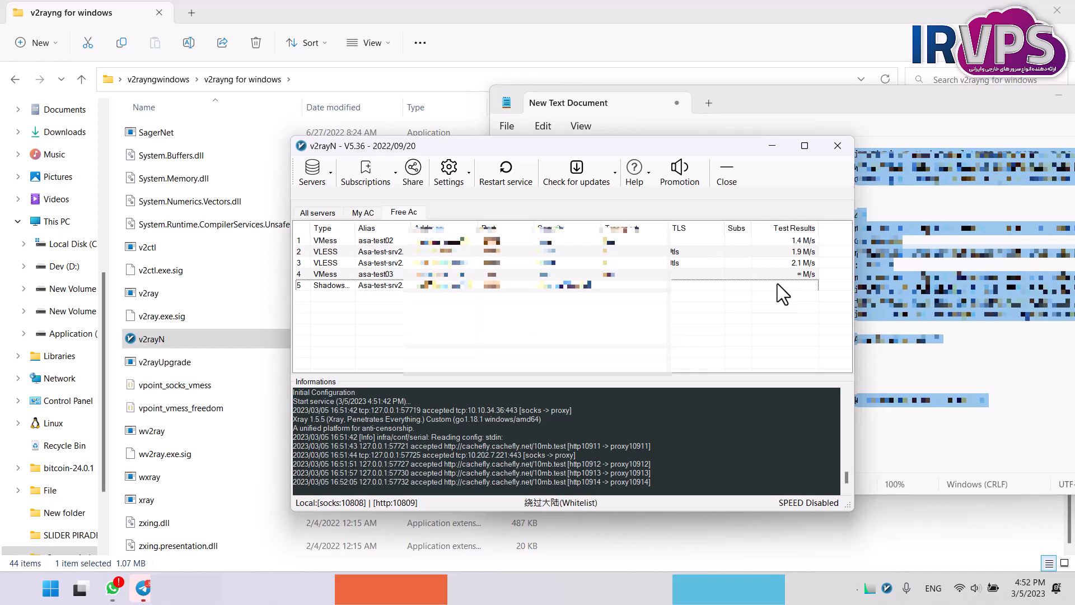
click(781, 275)
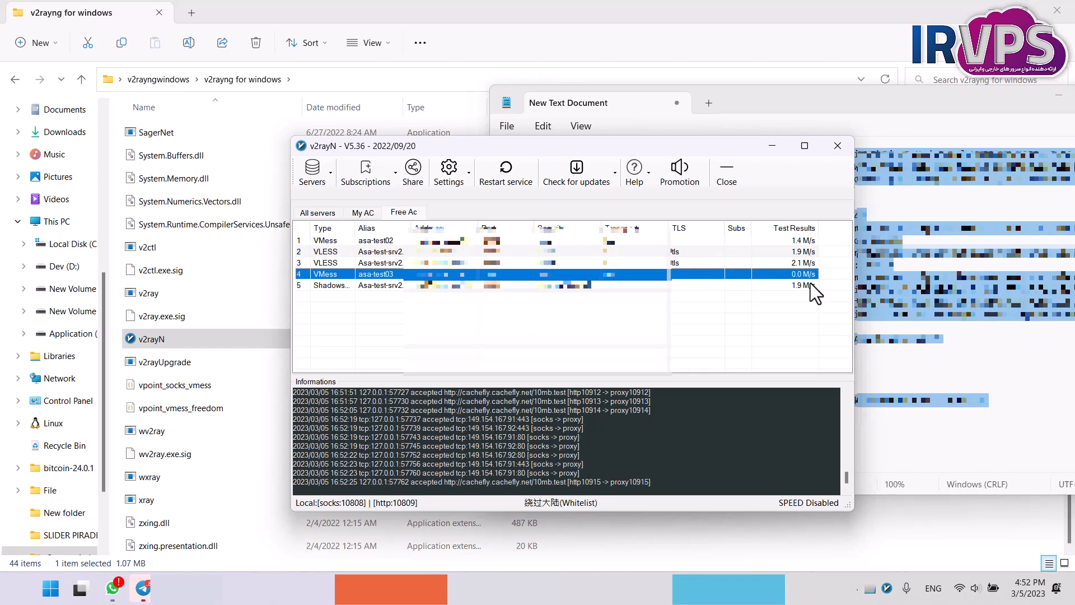
Sort the Free Ac servers by test results with the fastest first.
click(801, 227)
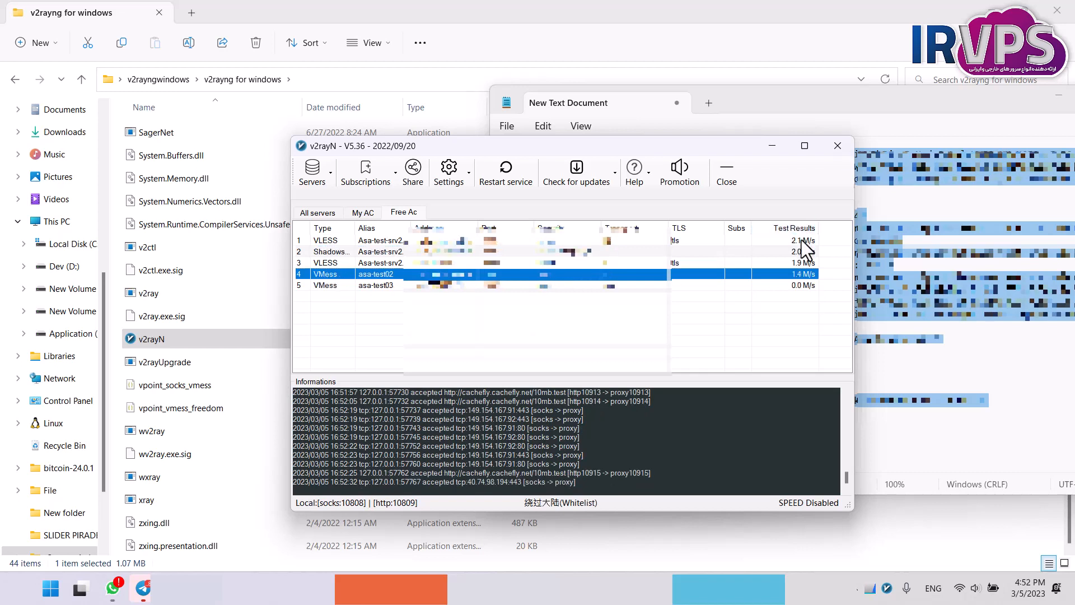
click(802, 229)
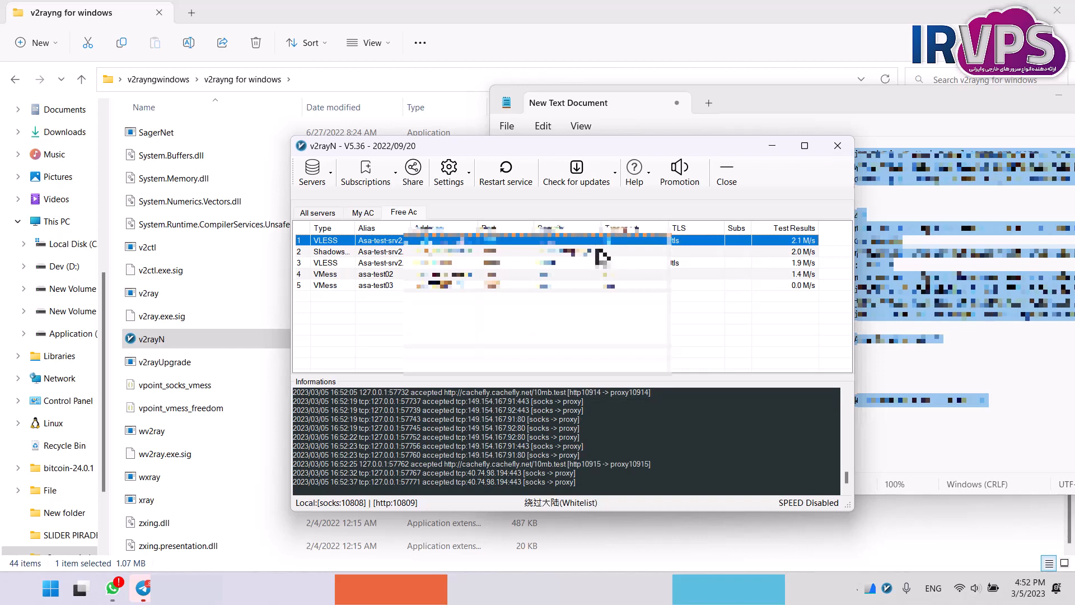
click(589, 338)
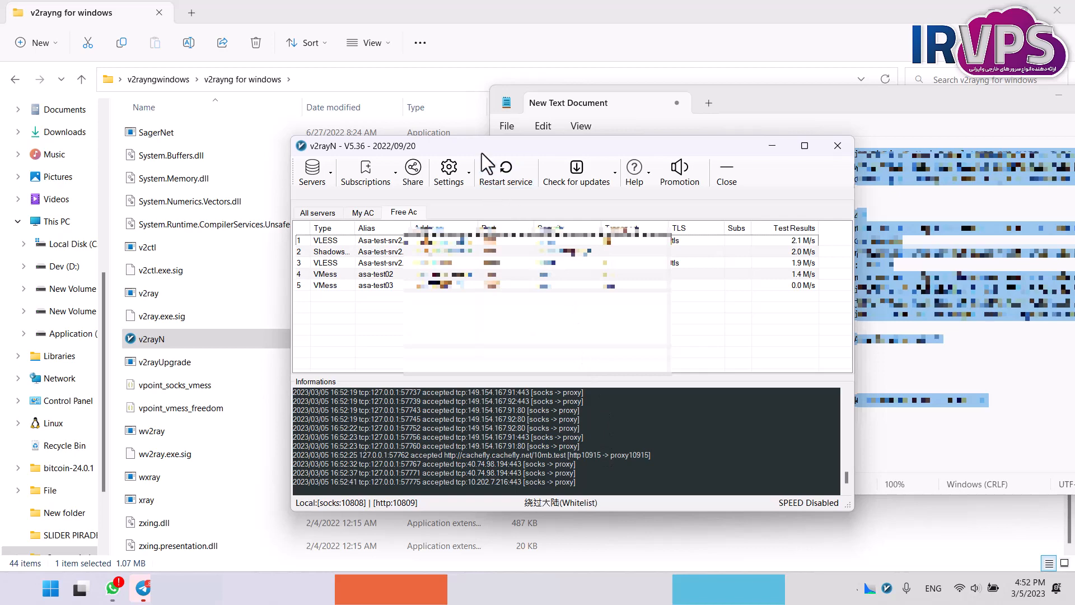
Move the v2rayN window slightly aside and switch its system proxy mode to Set system proxy.
drag(486, 147, 478, 148)
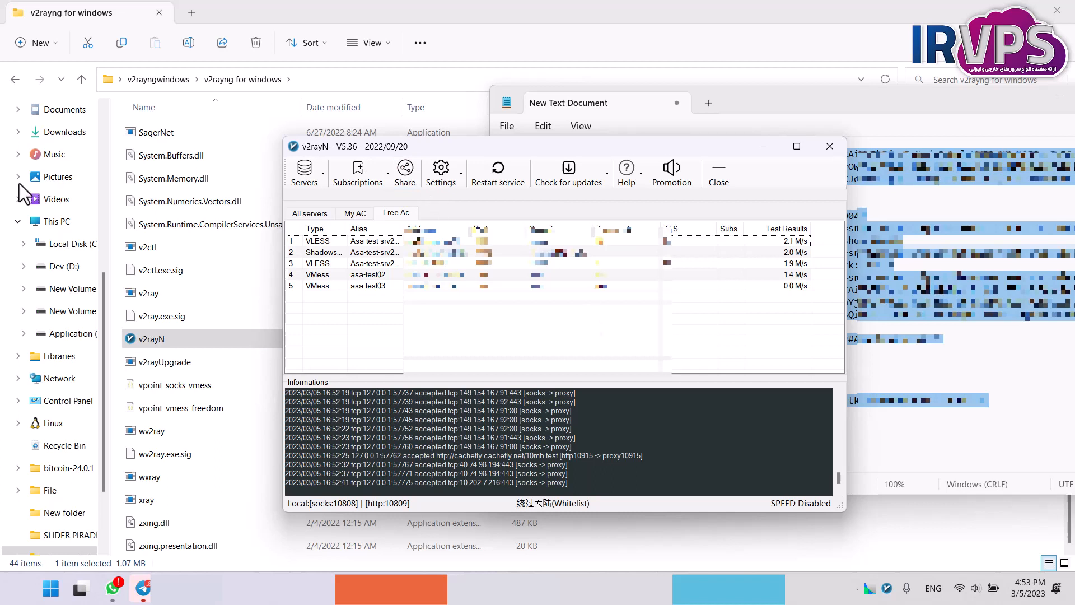
right_click(887, 588)
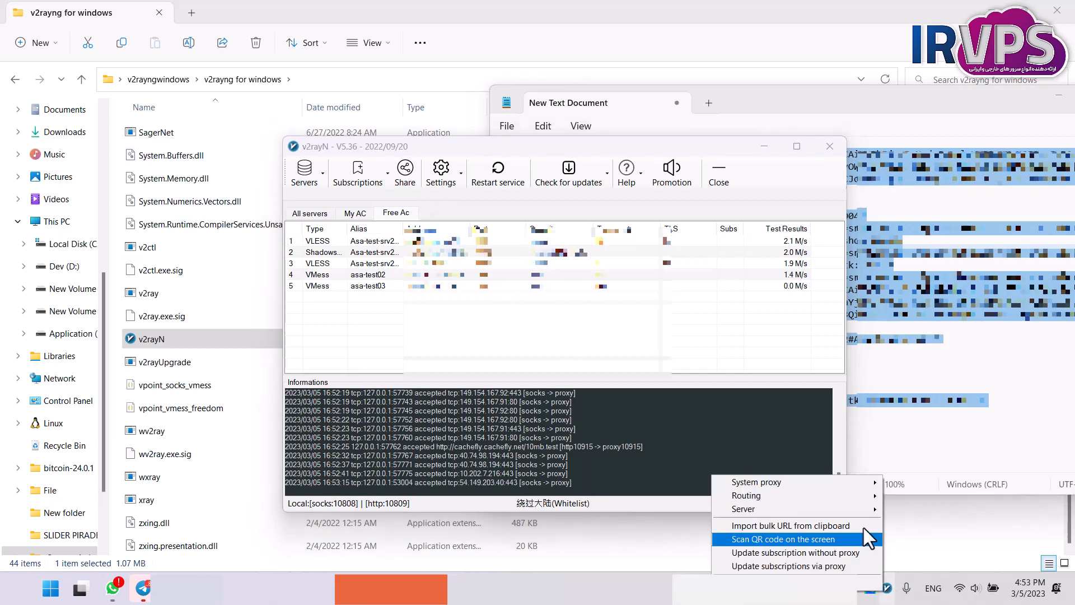
mouse_move(756, 482)
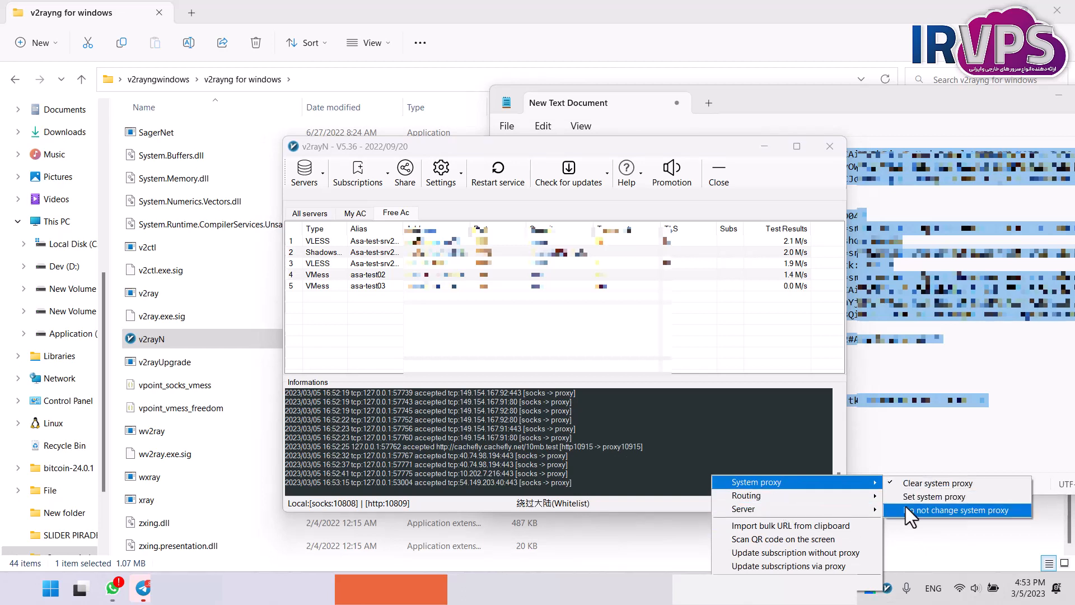
click(935, 497)
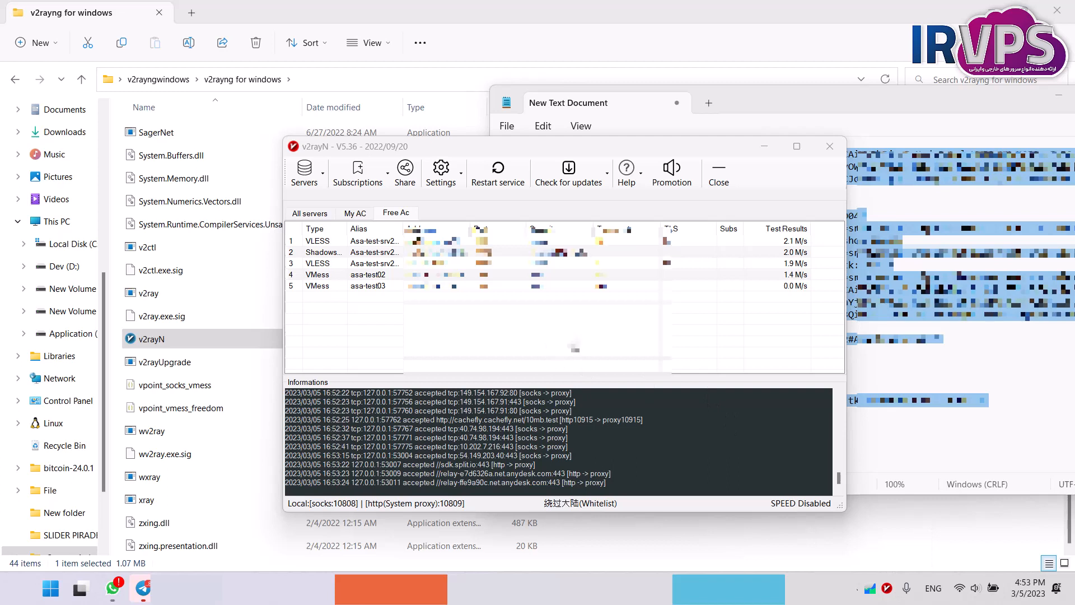
click(605, 328)
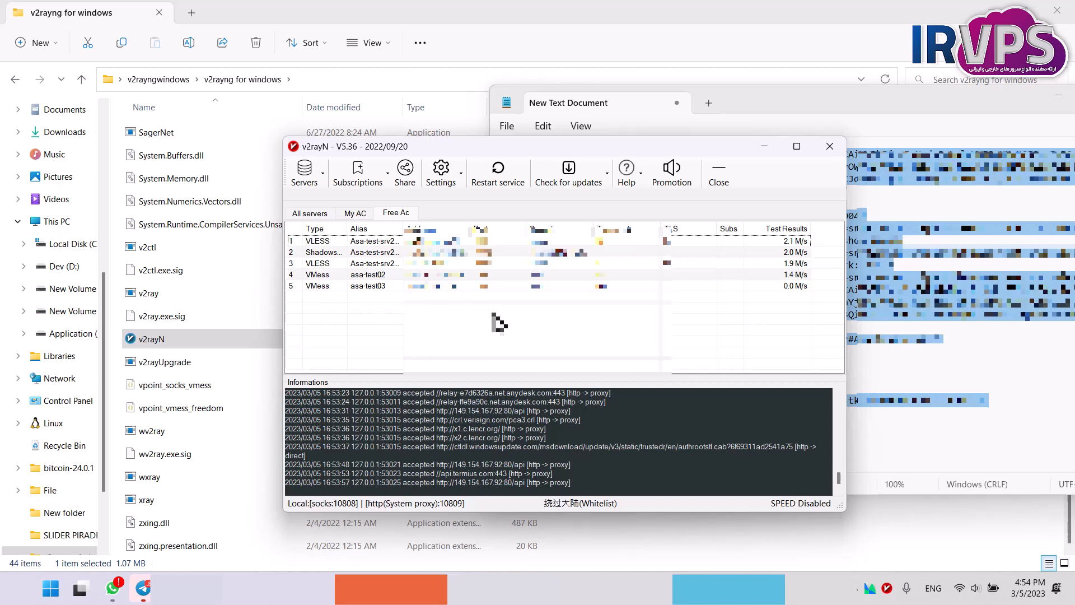
Open the Proxifier window, then switch to Firefox and return to the aphr.ir/vp/ download listing.
double_click(870, 588)
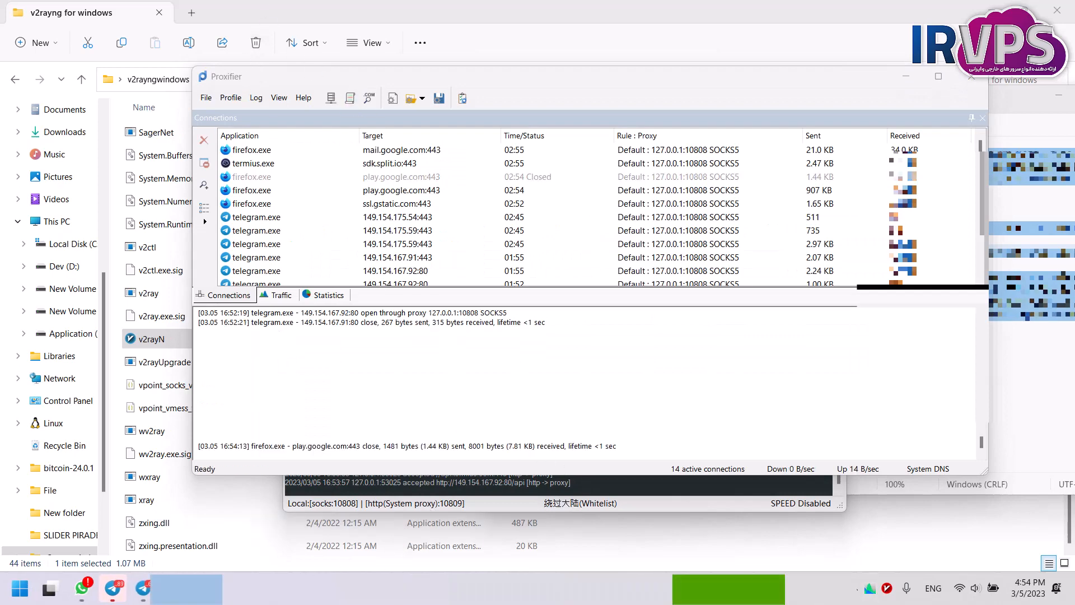
click(314, 589)
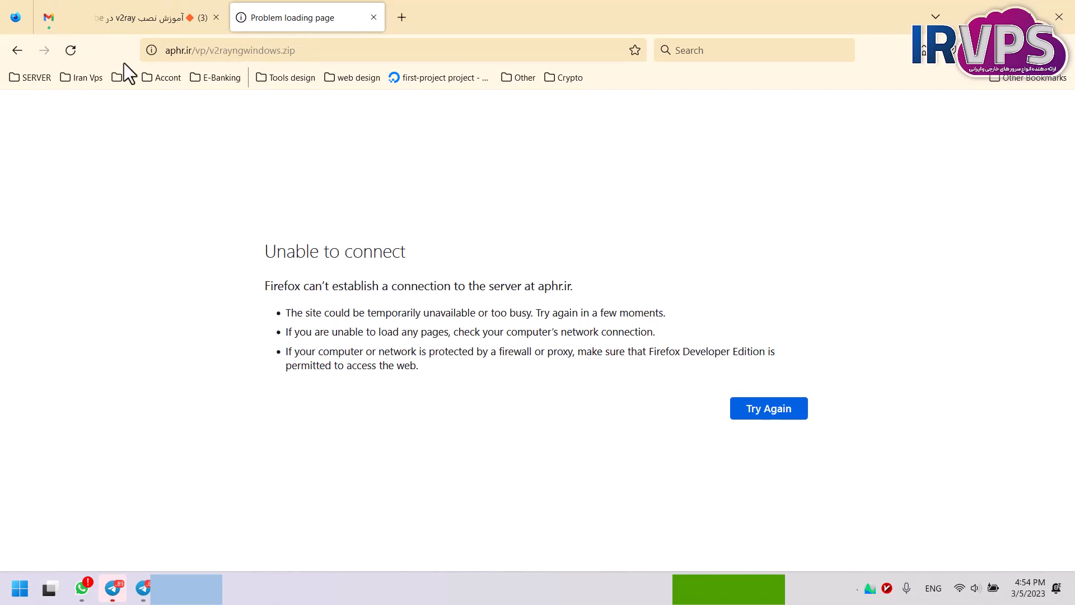
key(alt+Left)
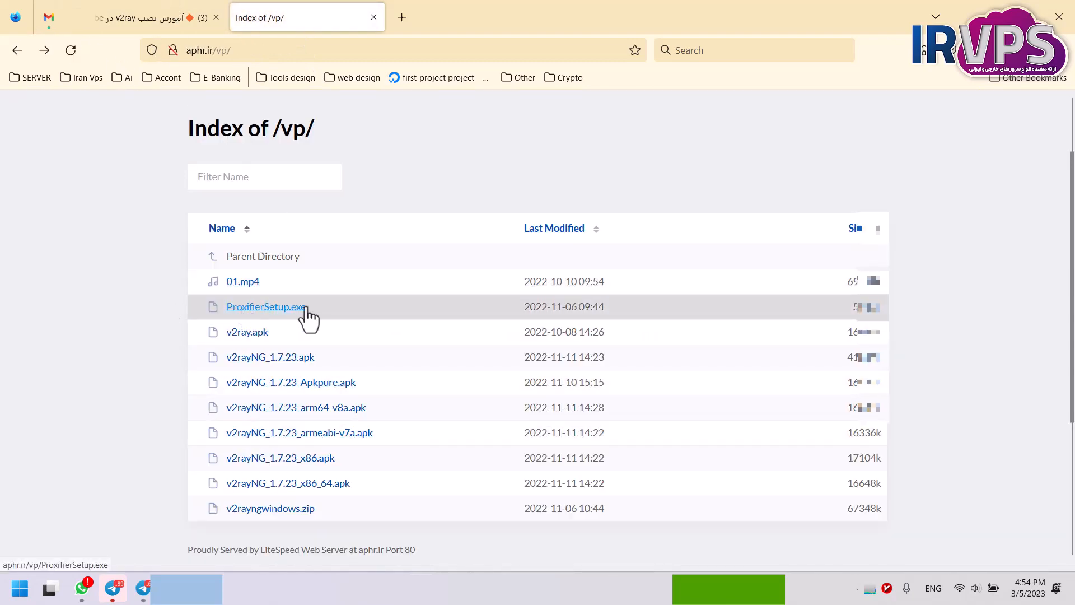
Minimize the Firefox window and close the Proxifier window to get back to v2rayN.
click(1001, 7)
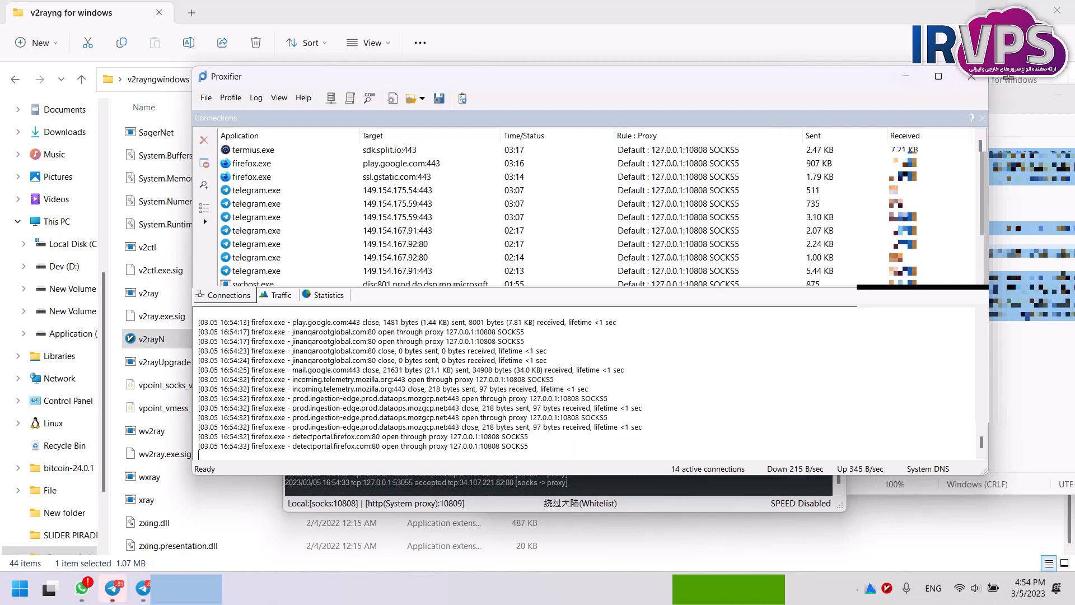
click(977, 74)
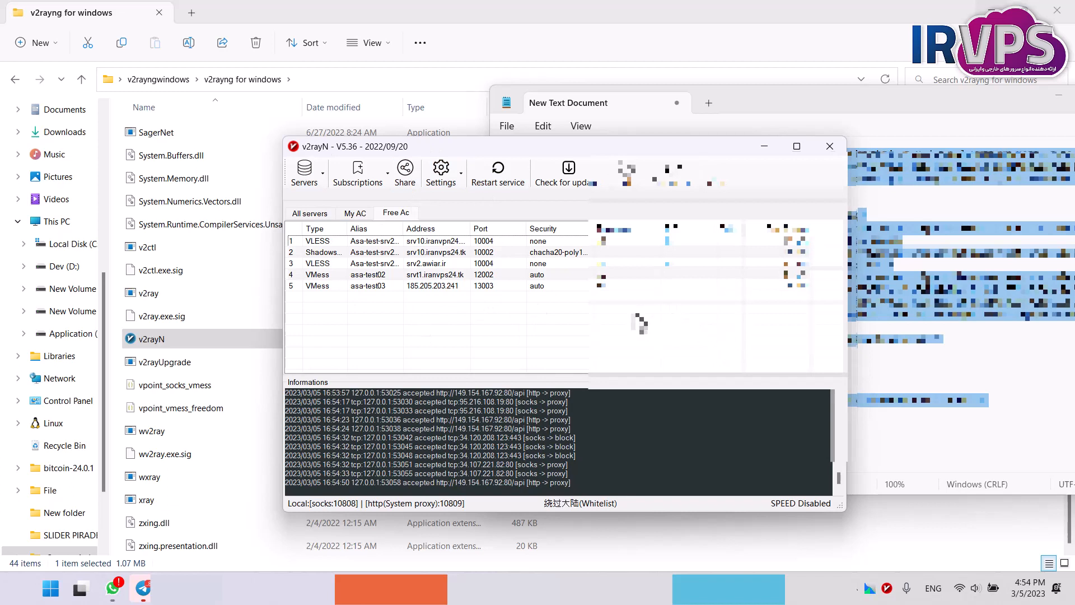
Exit v2rayN completely, relaunch it from the v2rayng for windows folder and place its window over the file list.
right_click(887, 589)
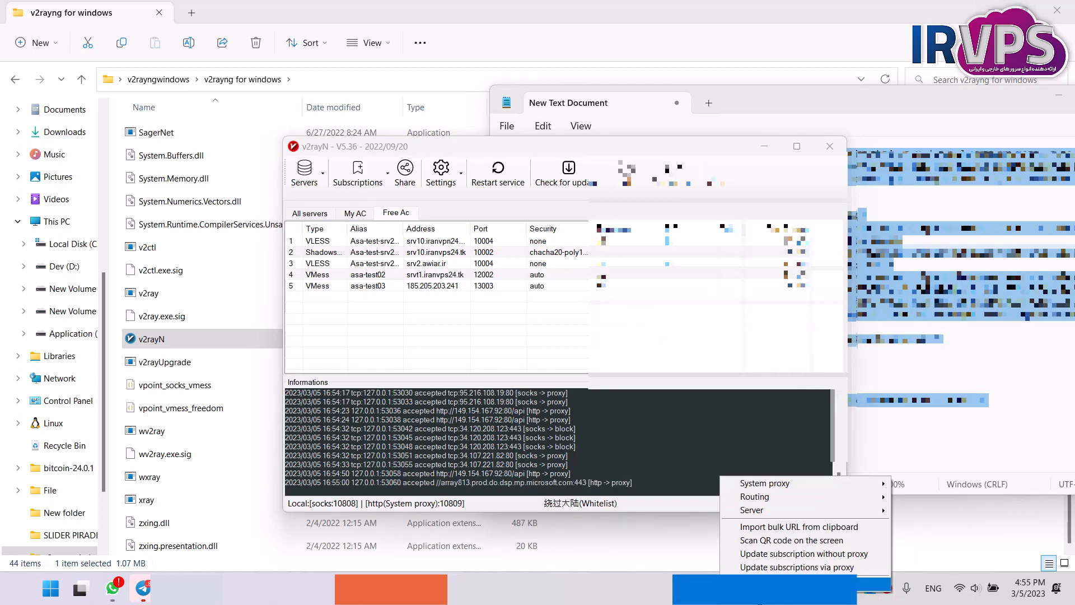
click(812, 583)
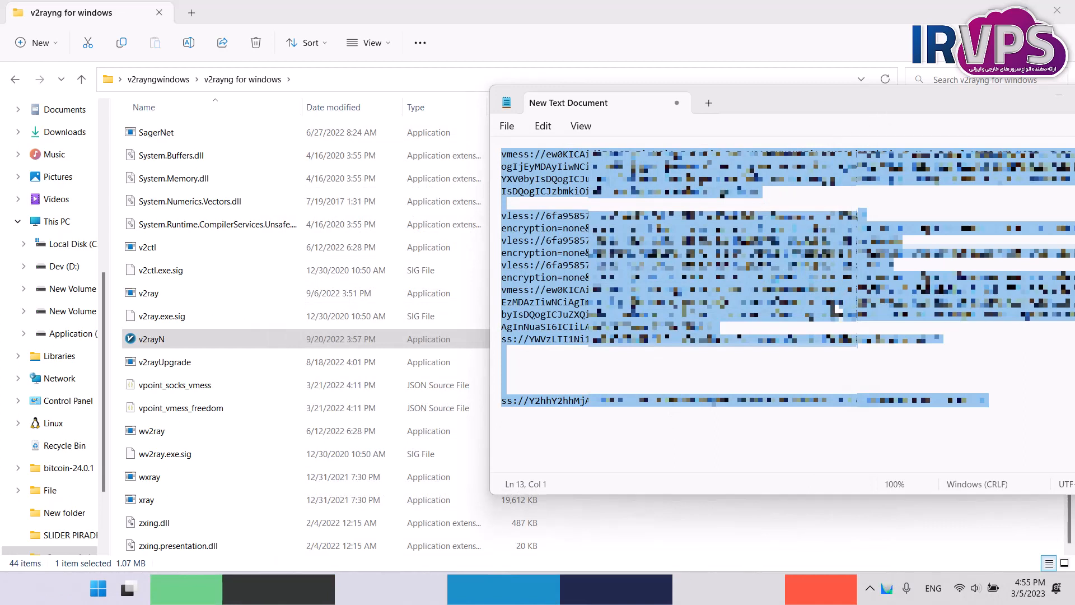
click(173, 339)
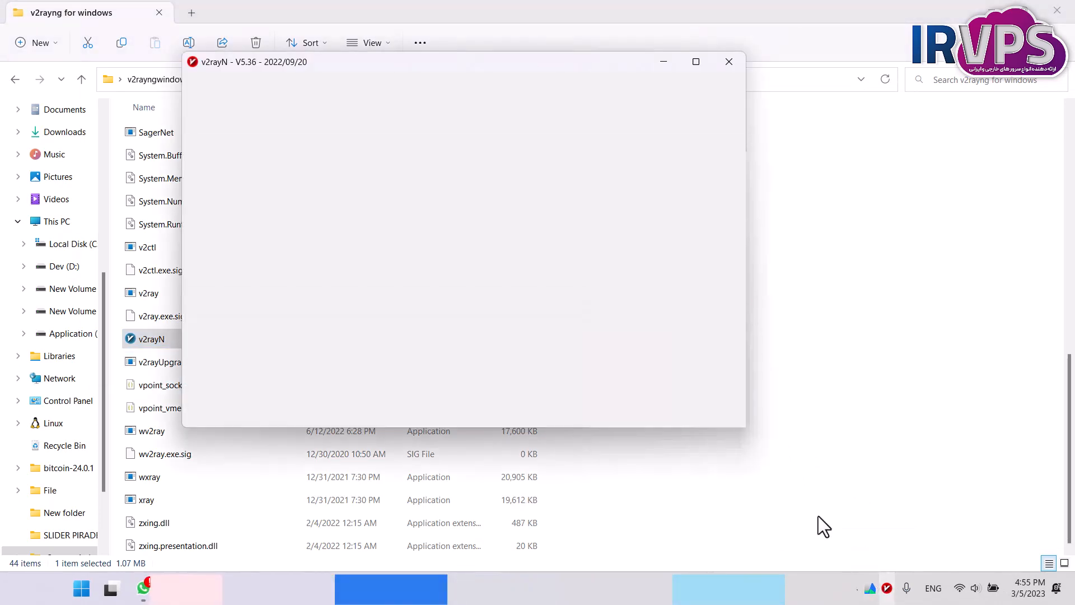
drag(368, 62, 511, 83)
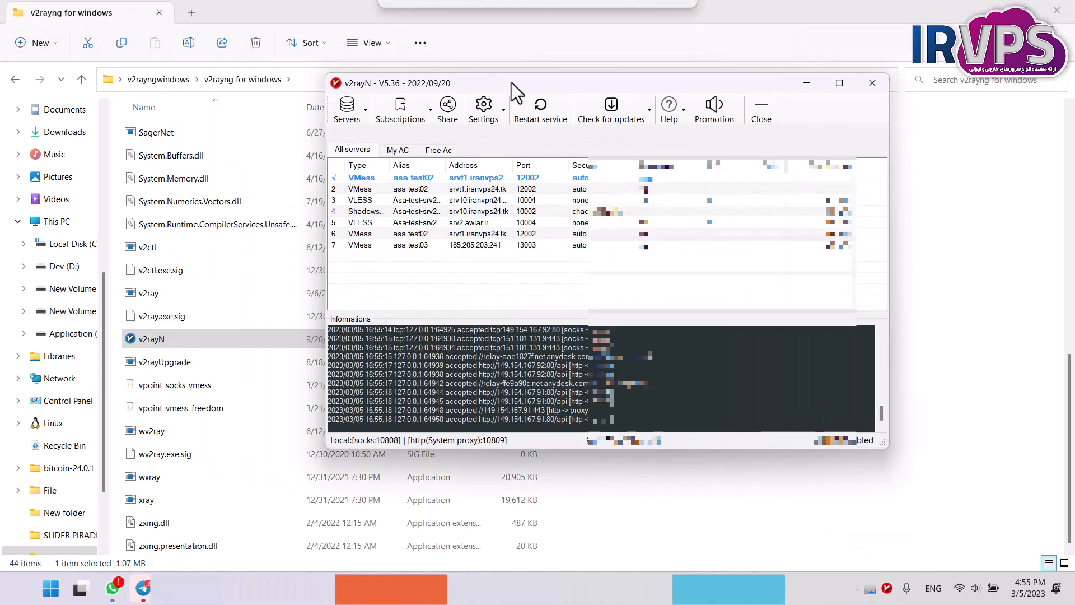
Open the guiNConfig JSON file from the v2rayng for windows folder in Notepad.
click(244, 178)
scroll(238, 191, up, 7)
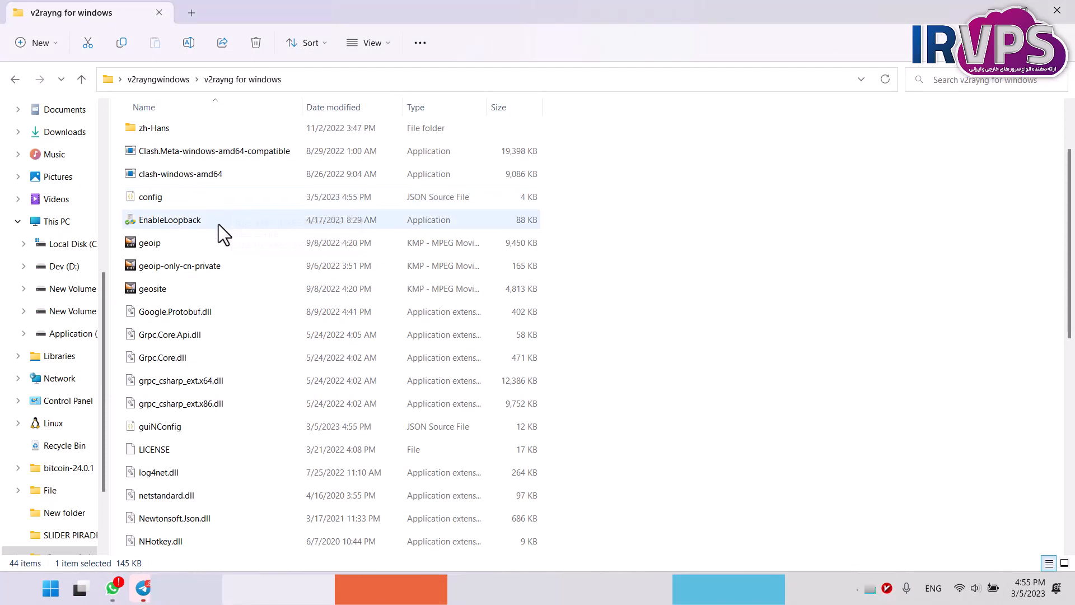
click(203, 201)
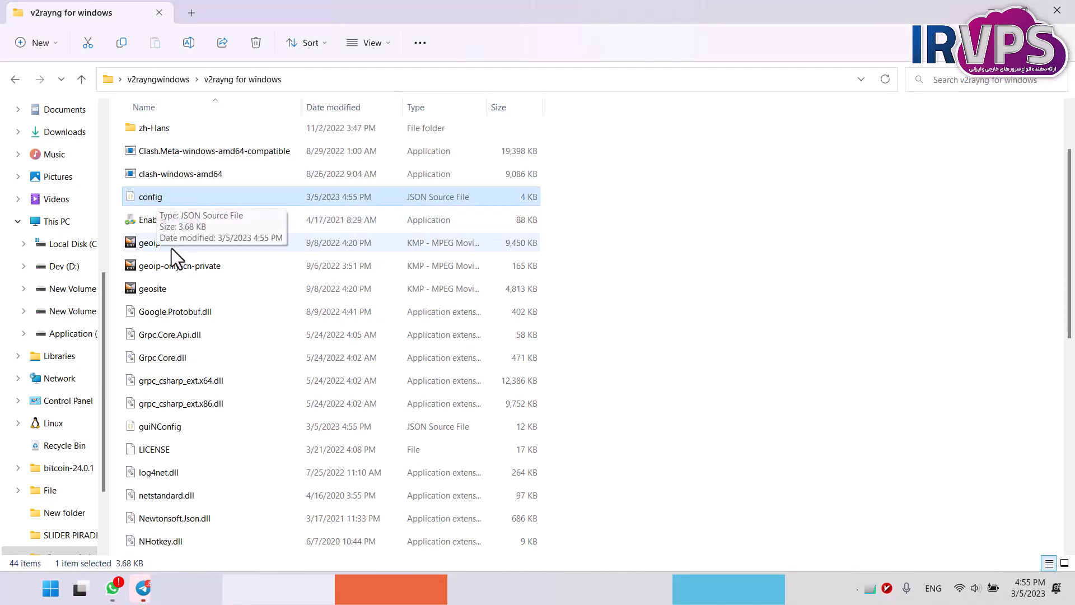
click(223, 434)
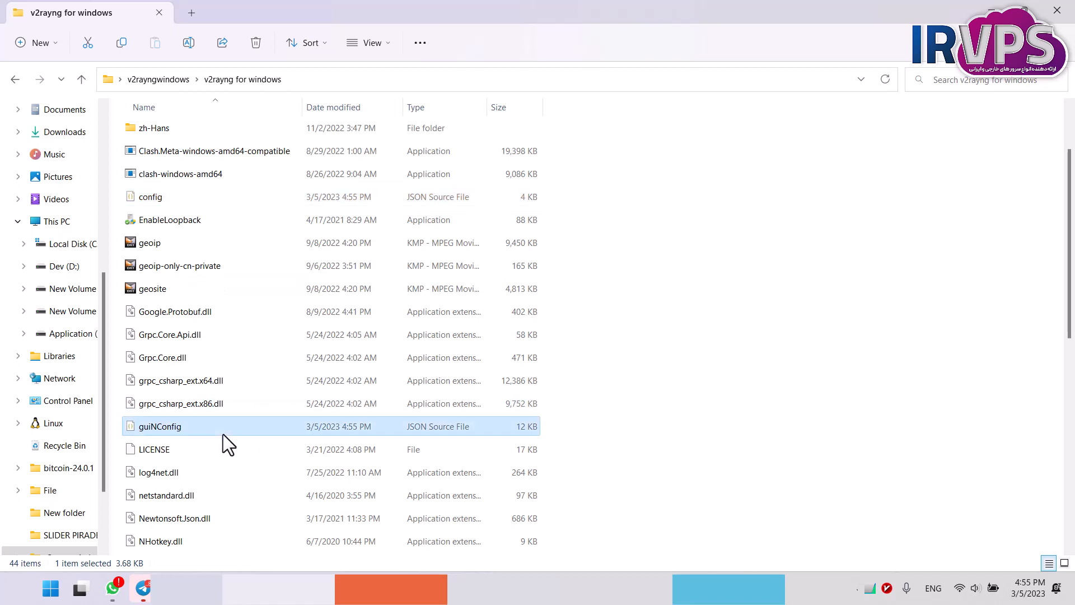
right_click(227, 430)
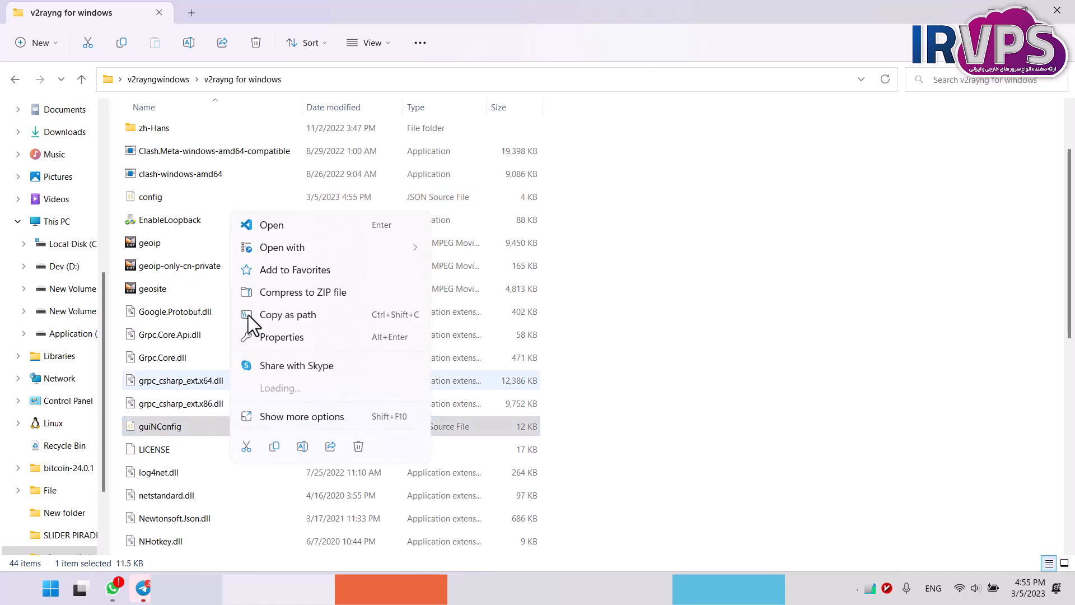
mouse_move(281, 246)
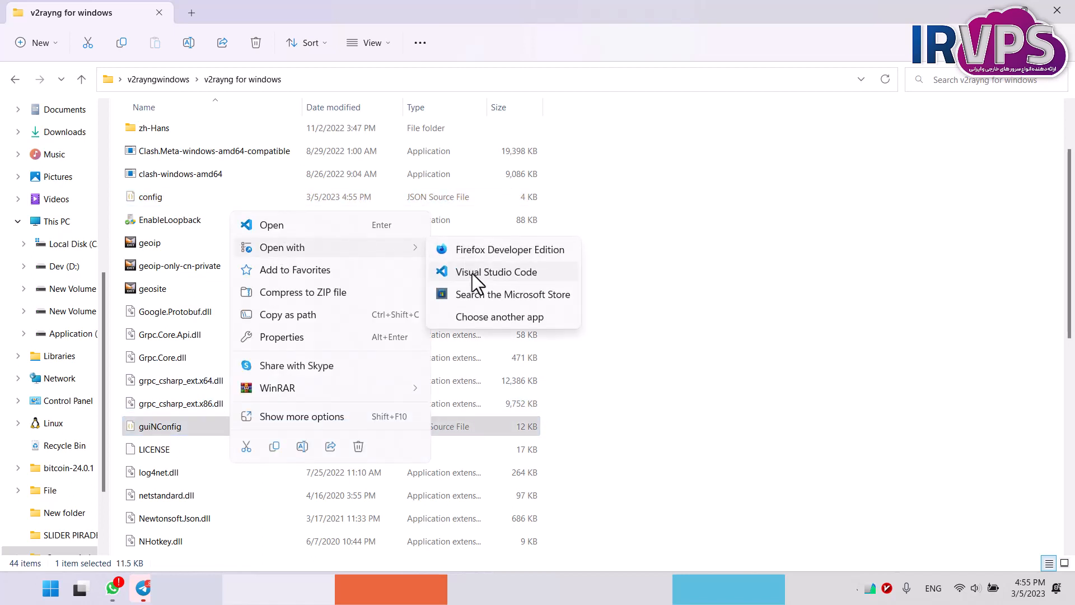
click(459, 313)
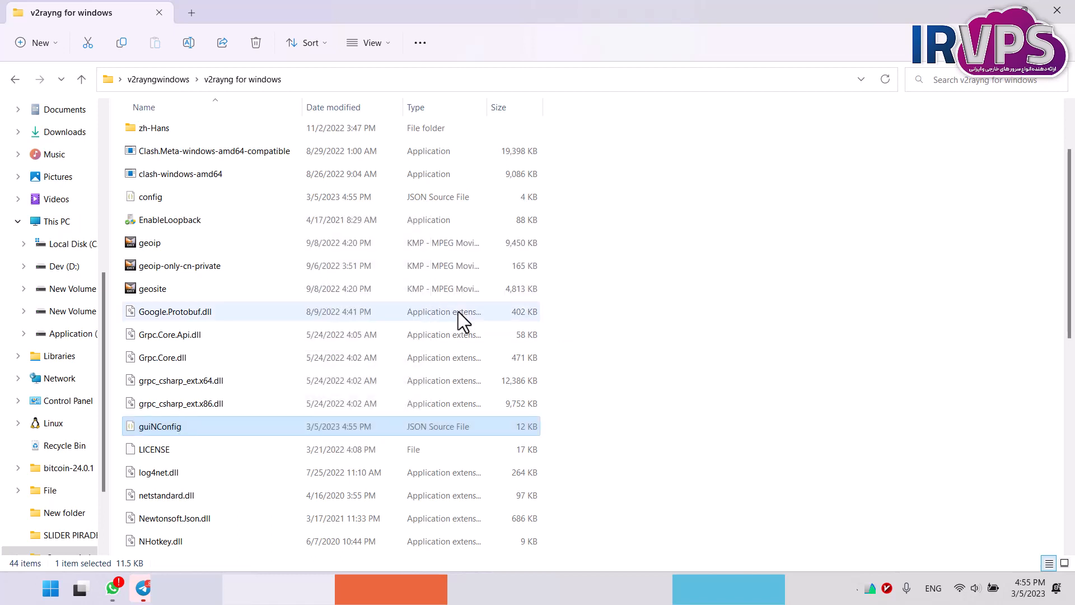
scroll(458, 311, down, 4)
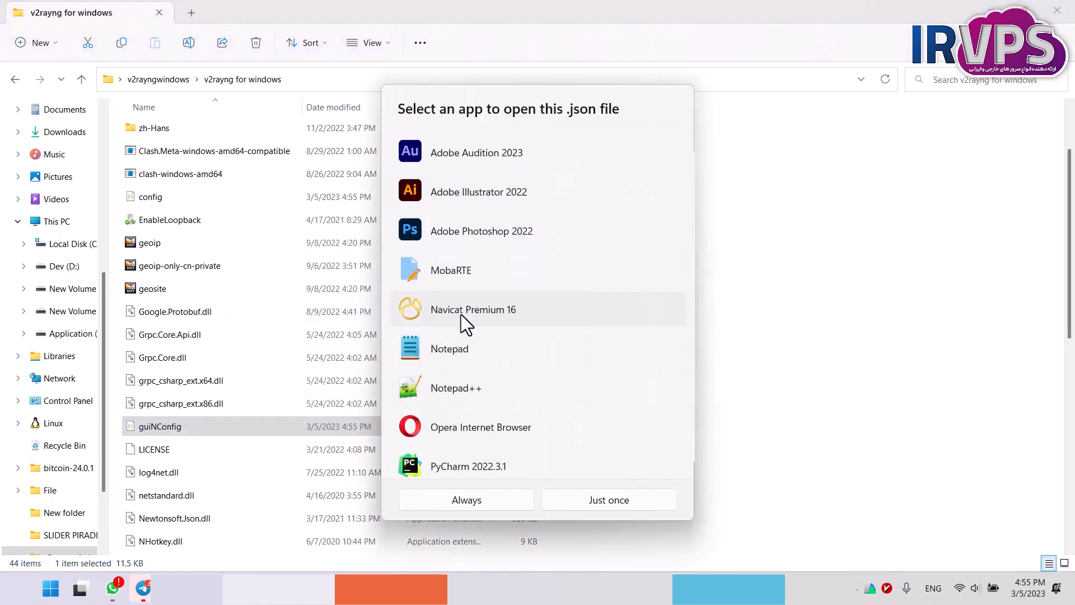
double_click(463, 348)
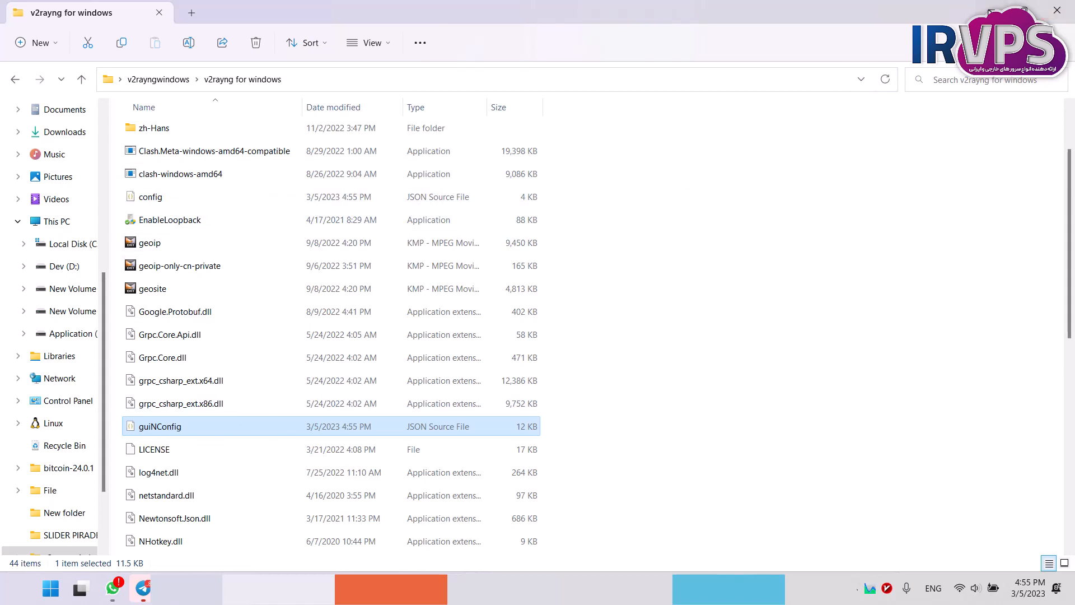
Minimize File Explorer and move the zipped v2rayngwindows archive to the desktop's upper-left corner, apart from the extracted folder.
click(991, 11)
click(76, 94)
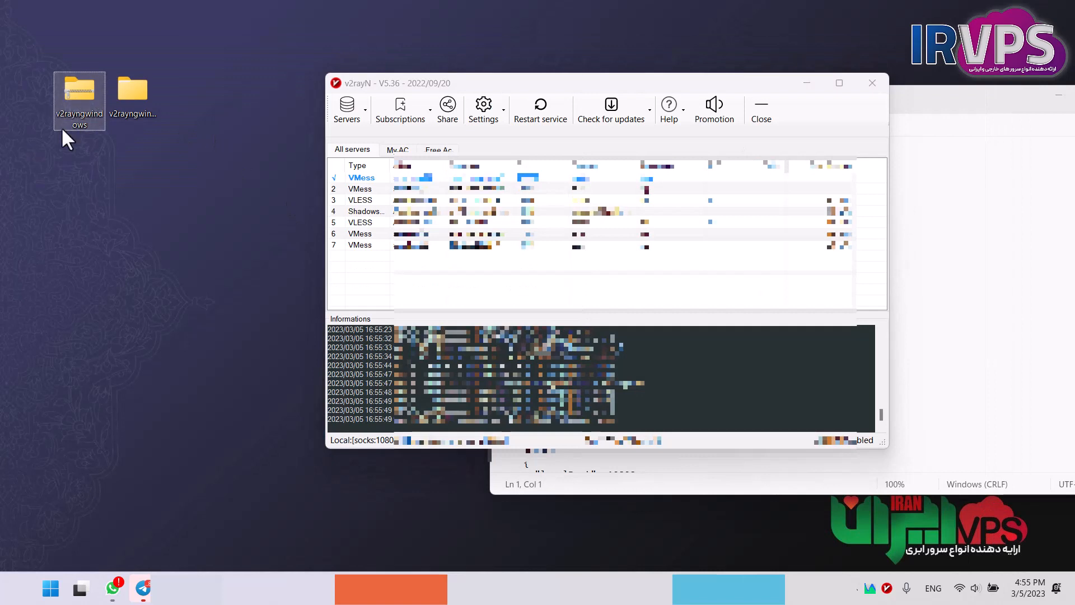
drag(499, 278, 414, 158)
click(74, 93)
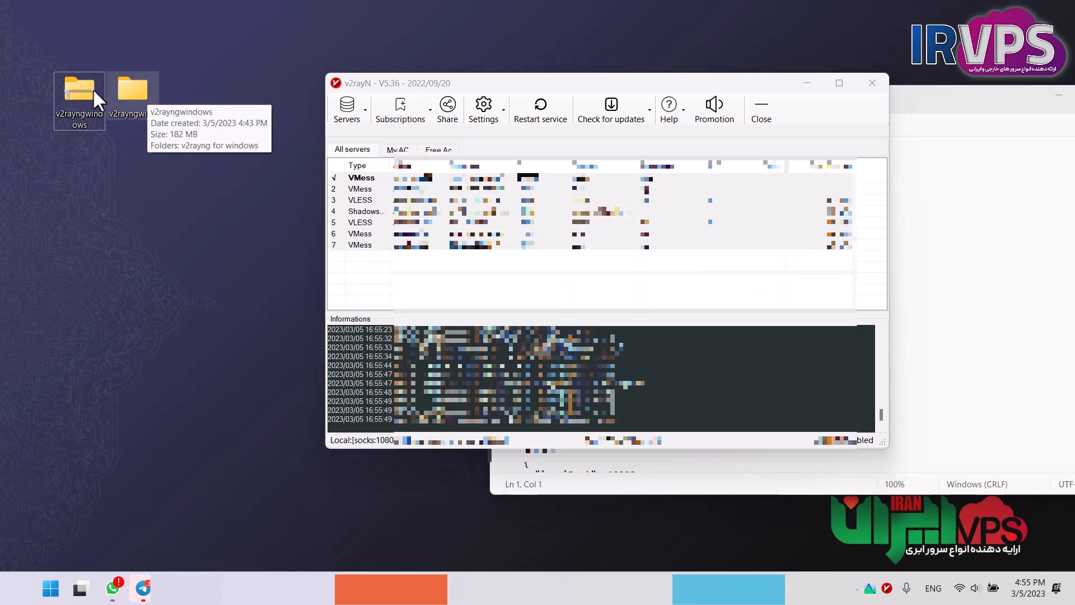
drag(92, 88, 49, 32)
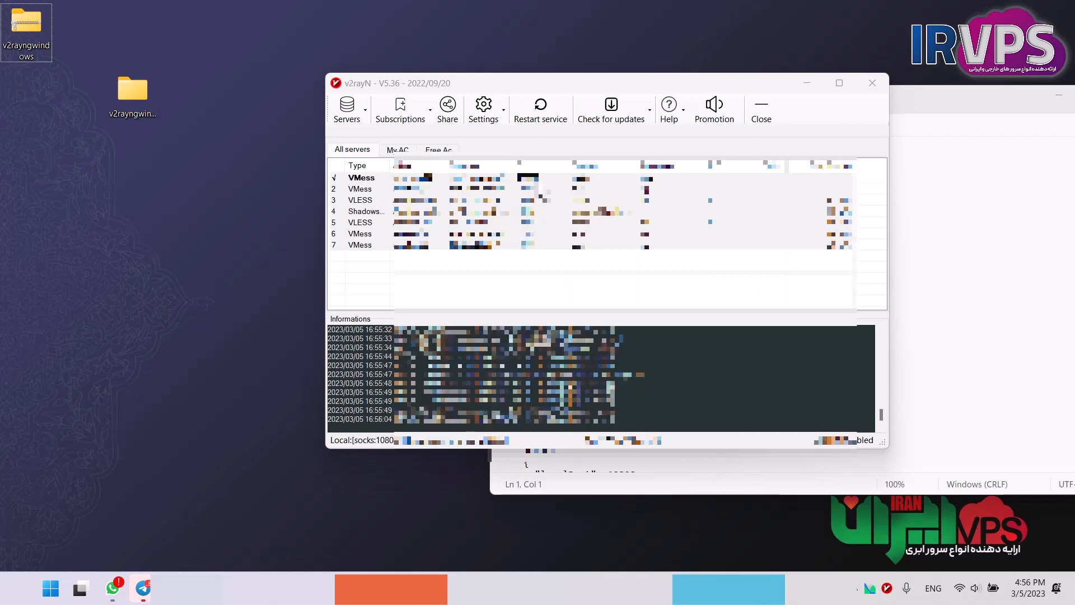
click(552, 265)
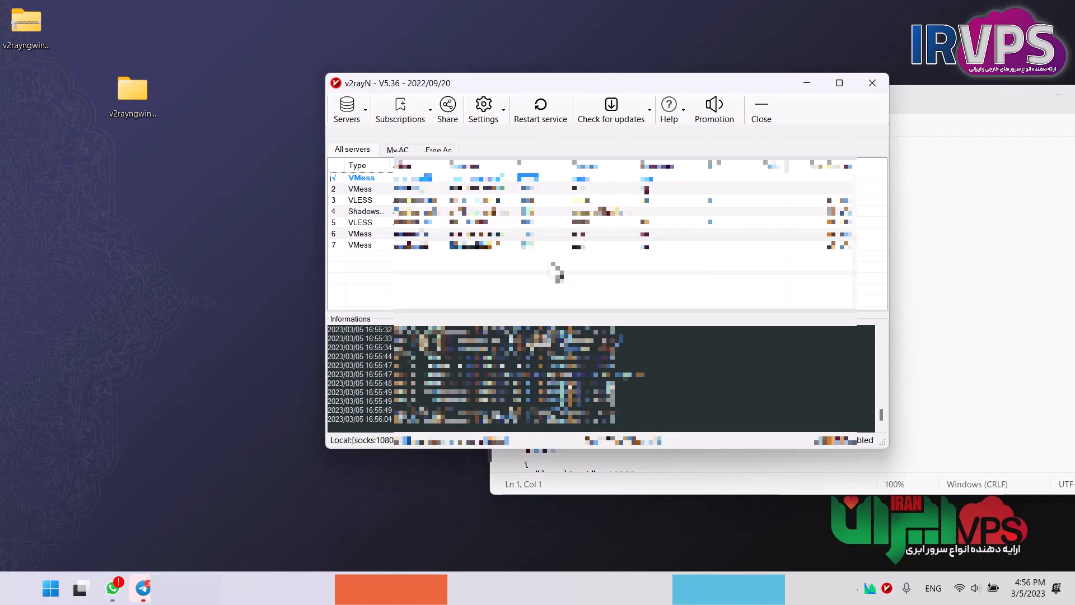